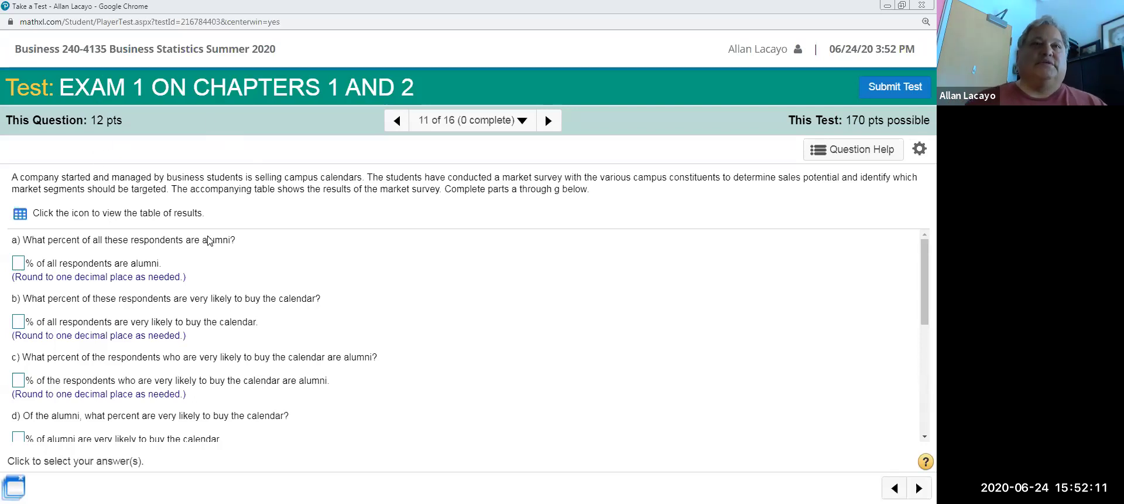
- Open the survey's buying-likelihood data table and send it to StatCrunch
{"action": "left_click", "coordinate": [21, 215]}
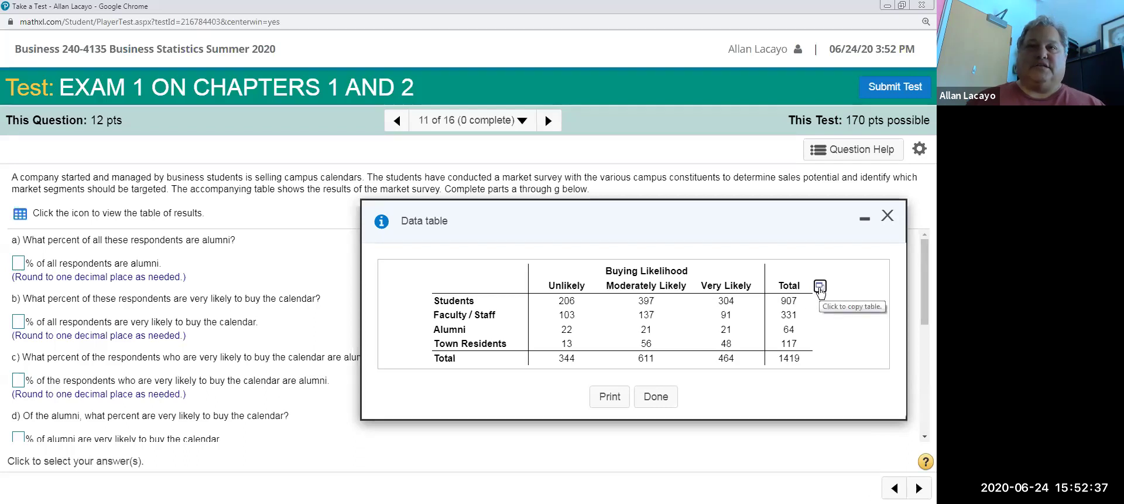
{"action": "left_click", "coordinate": [820, 287]}
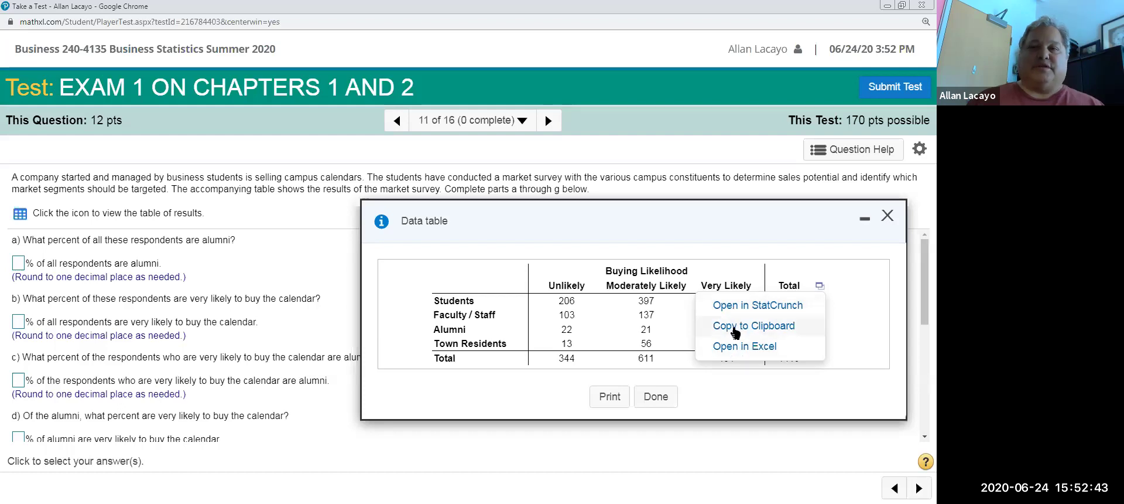
{"action": "left_click", "coordinate": [759, 310]}
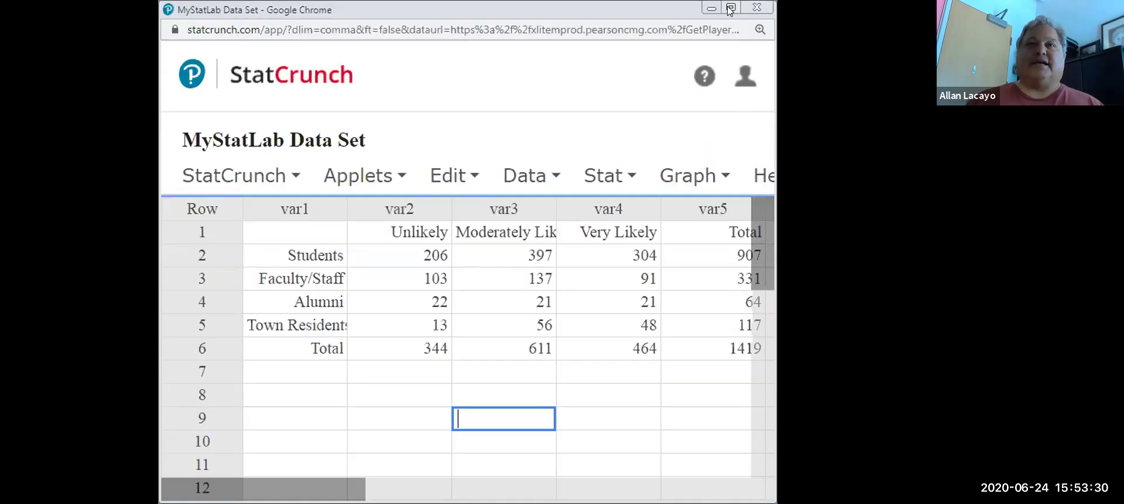
- Maximize StatCrunch and delete the Total row and the Total column values
{"action": "left_click", "coordinate": [730, 7]}
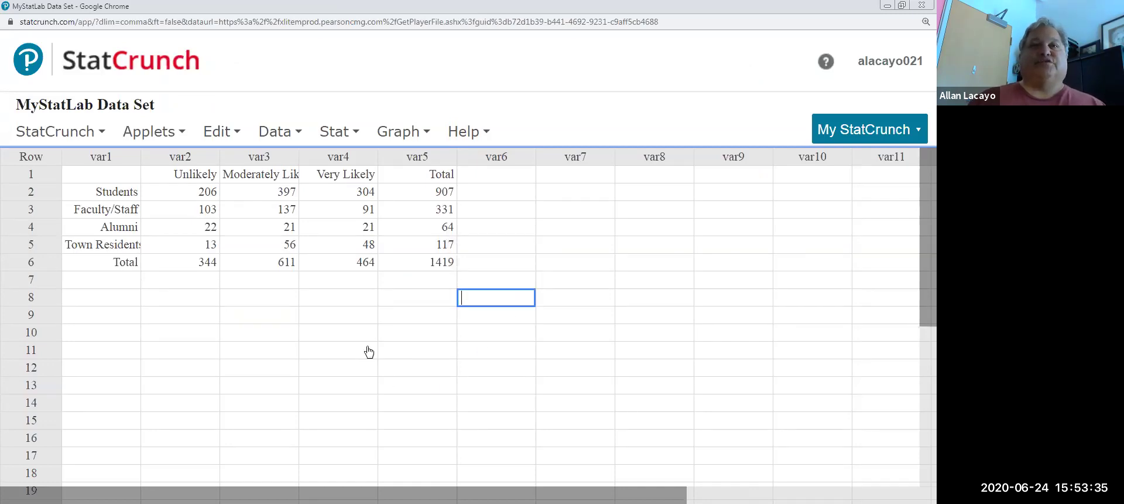
{"action": "left_click_drag", "start_coordinate": [115, 268], "coordinate": [447, 272]}
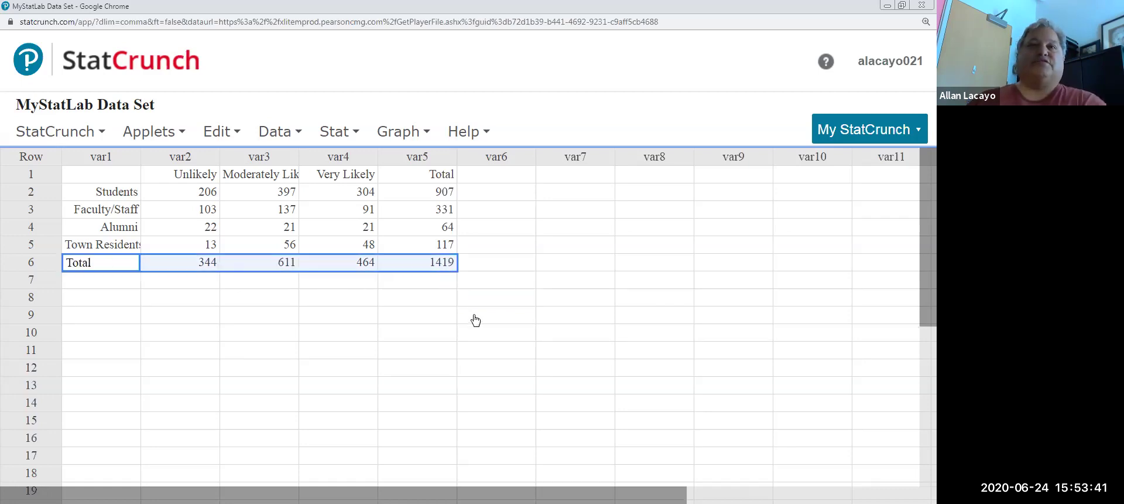
{"action": "left_click_drag", "start_coordinate": [433, 174], "coordinate": [438, 251]}
{"action": "key", "text": "Delete"}
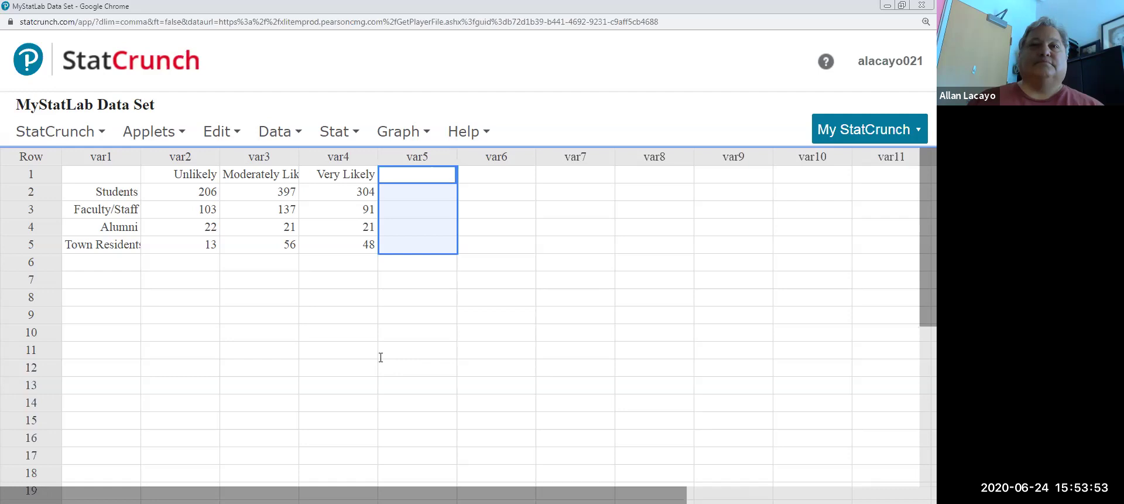
- Check the var2–var5 column names
{"action": "left_click", "coordinate": [335, 297]}
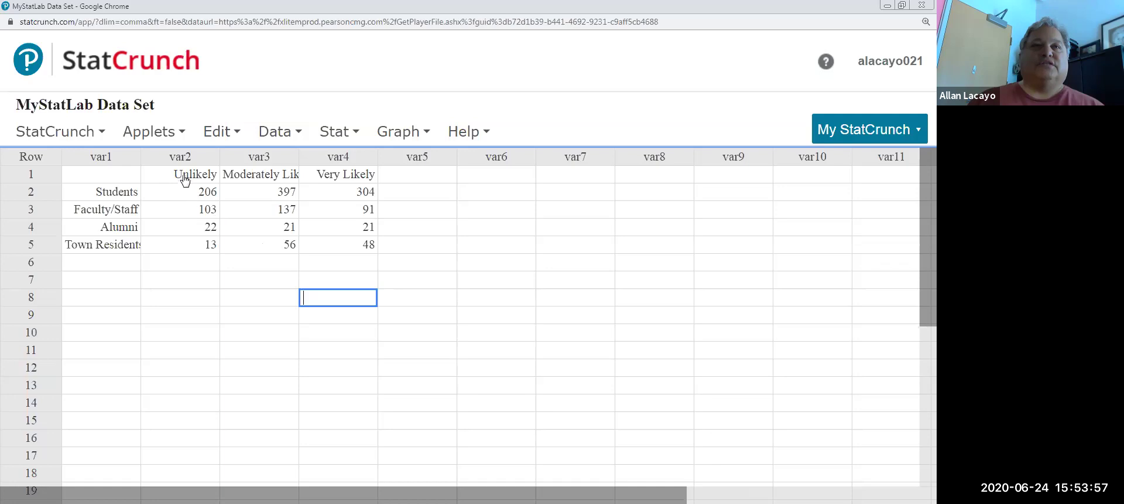
{"action": "left_click", "coordinate": [177, 157]}
{"action": "left_click", "coordinate": [248, 160]}
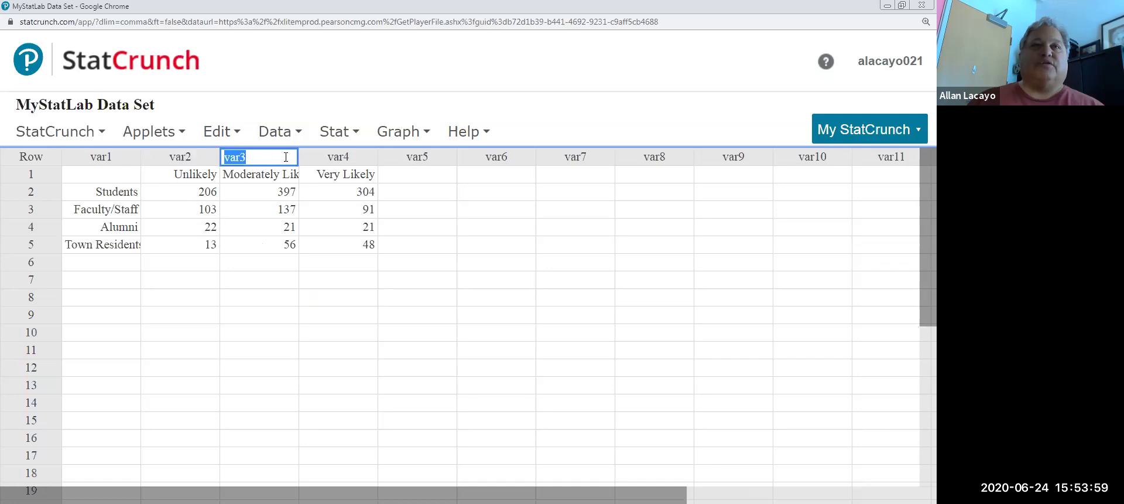
{"action": "left_click", "coordinate": [338, 160]}
{"action": "left_click", "coordinate": [404, 159]}
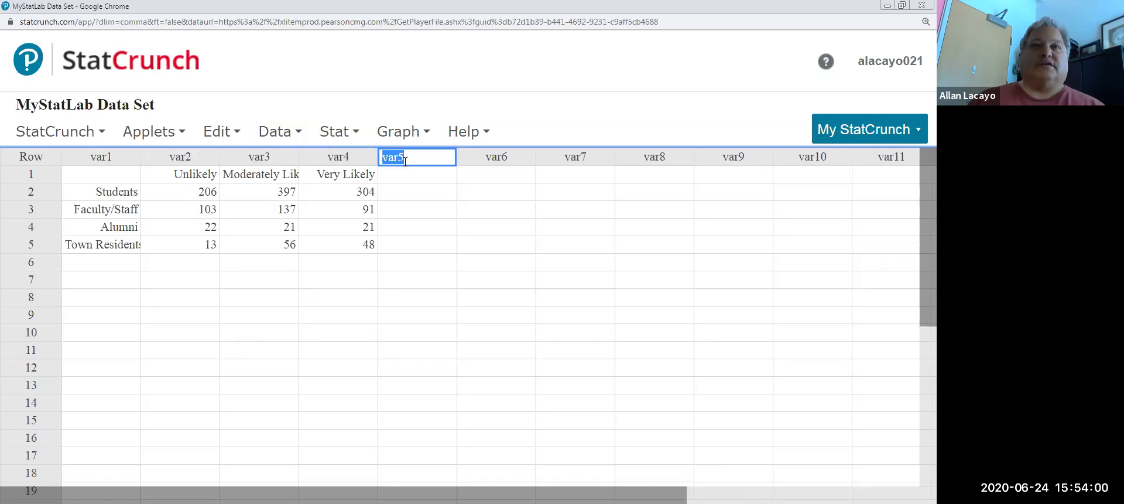
{"action": "left_click", "coordinate": [435, 316]}
- Move the labels and counts up so Unlikely, Moderately Likely and Very Likely become column names, and widen Moderately Likely
{"action": "left_click_drag", "start_coordinate": [111, 176], "coordinate": [340, 263]}
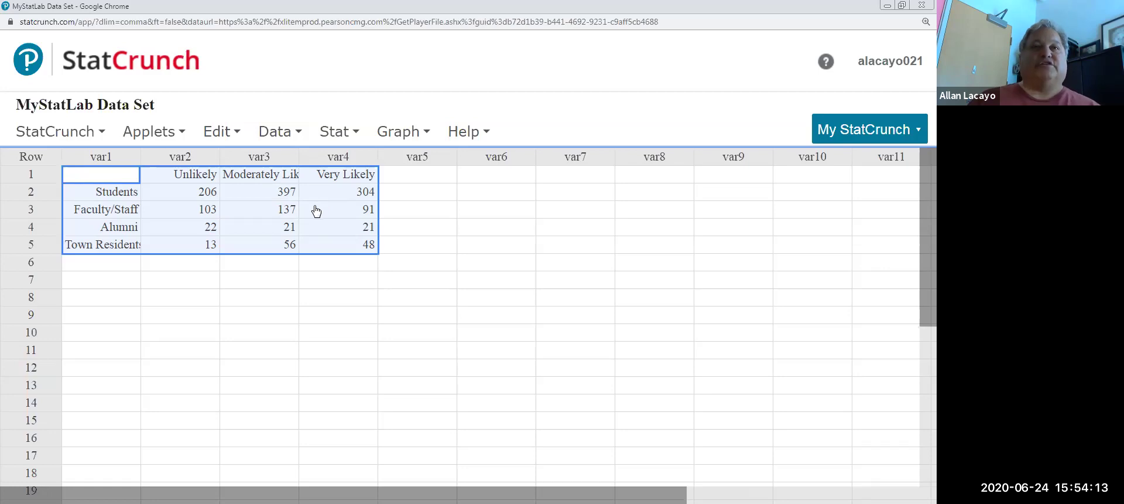
{"action": "key", "text": "Delete"}
{"action": "left_click", "coordinate": [95, 159]}
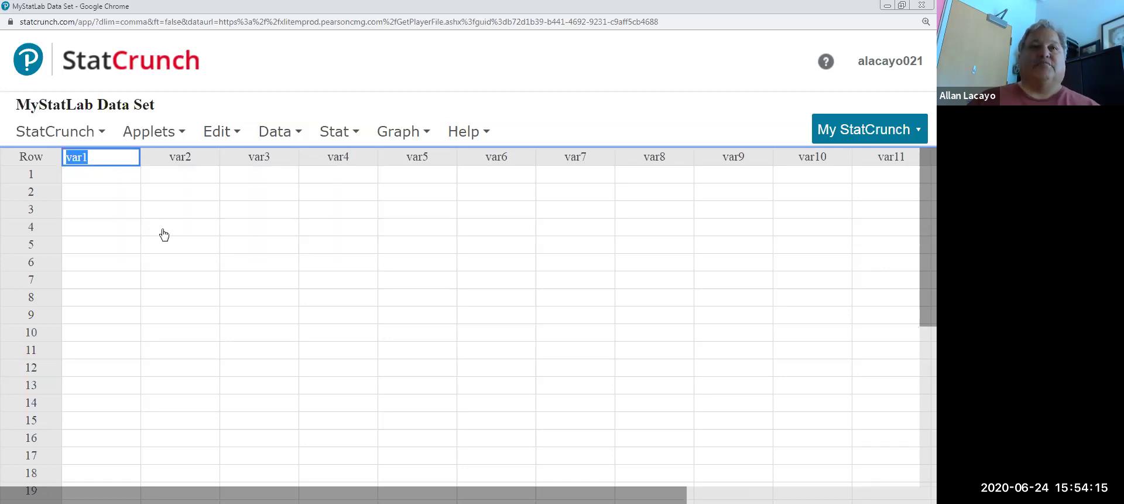
{"action": "key", "text": "ctrl+v"}
{"action": "left_click", "coordinate": [234, 281]}
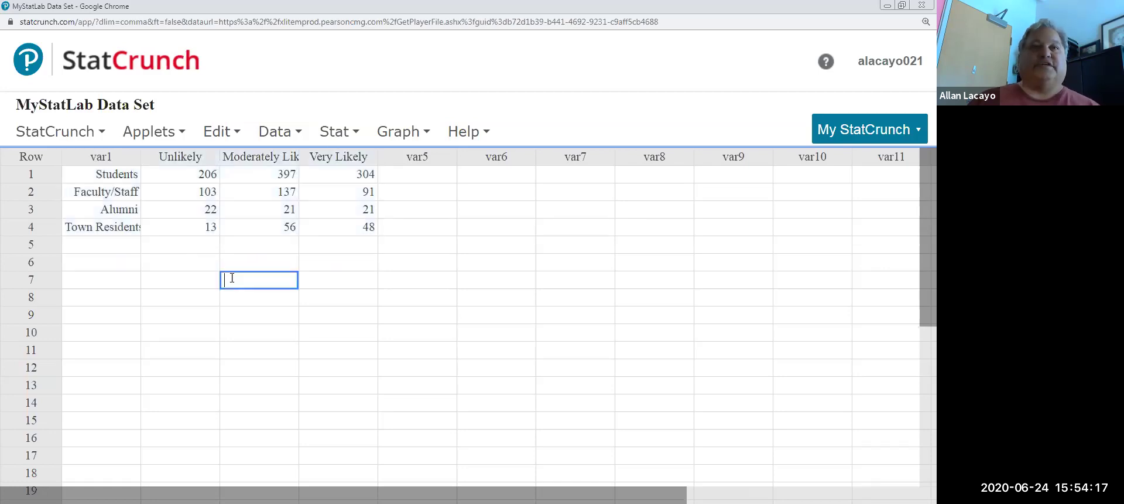
{"action": "left_click_drag", "start_coordinate": [298, 157], "coordinate": [324, 157]}
{"action": "left_click", "coordinate": [340, 159]}
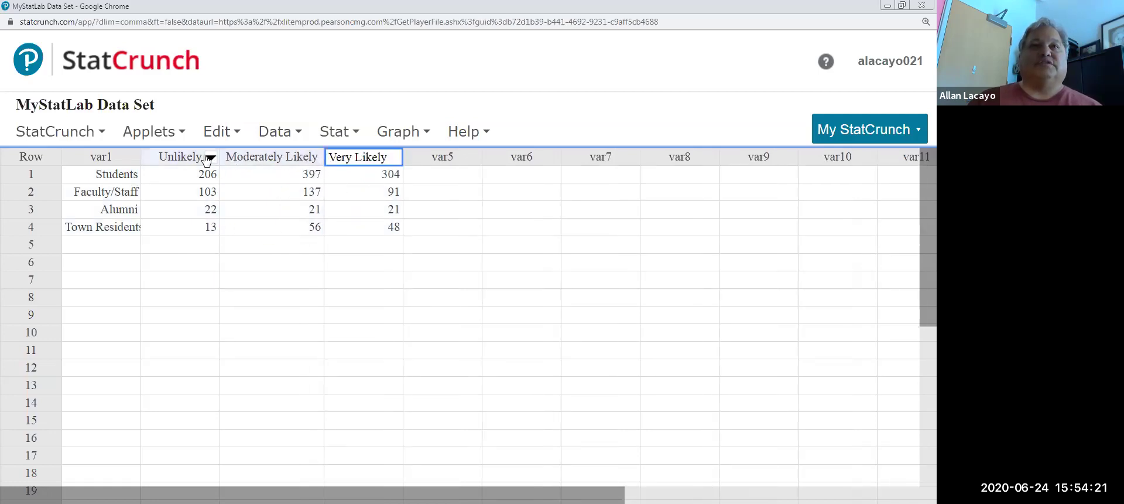
{"action": "left_click", "coordinate": [117, 161]}
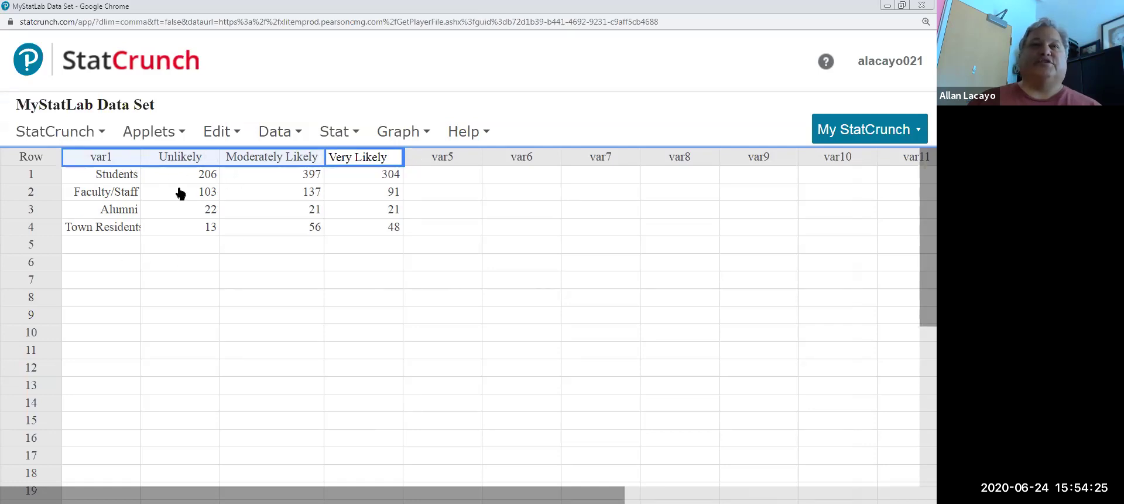
- Rename the var1 column to 'constituents'
{"action": "left_click", "coordinate": [94, 163]}
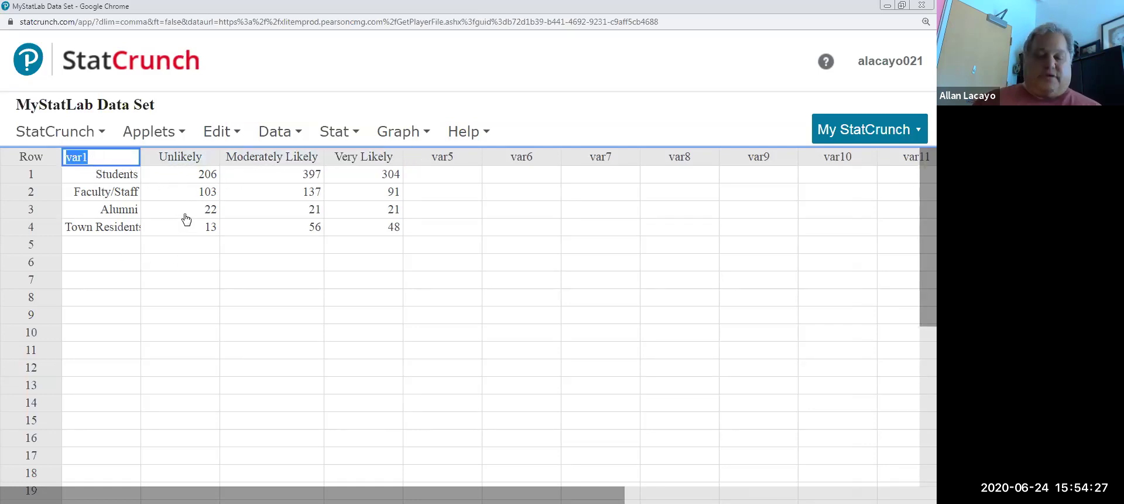
{"action": "type", "text": "const"}
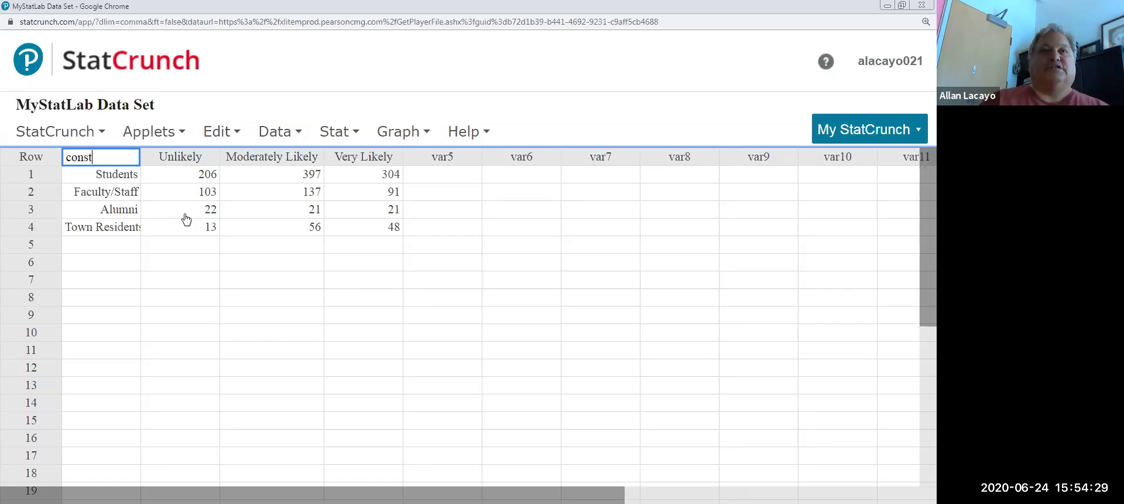
{"action": "type", "text": "ituents"}
{"action": "key", "text": "Return"}
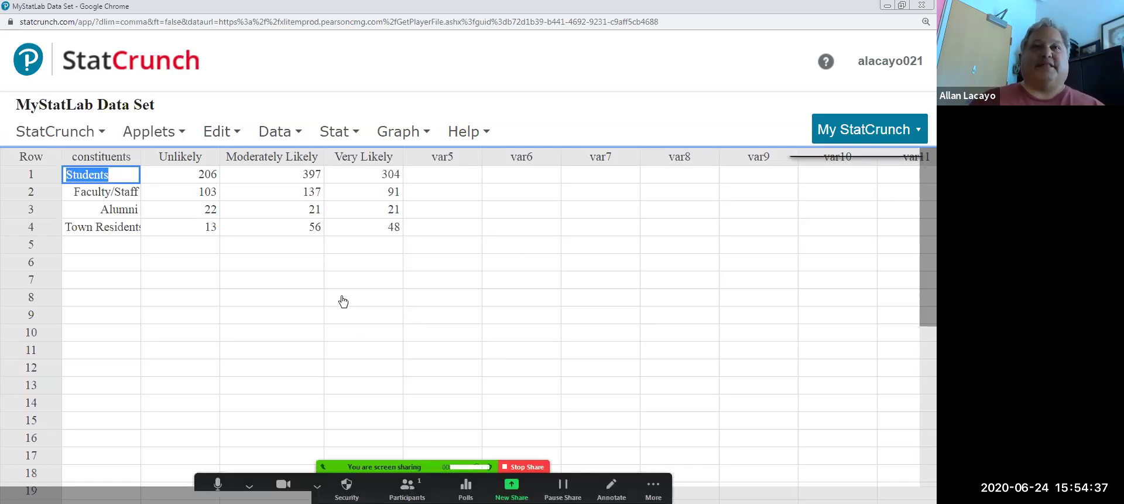
{"action": "left_click", "coordinate": [352, 315]}
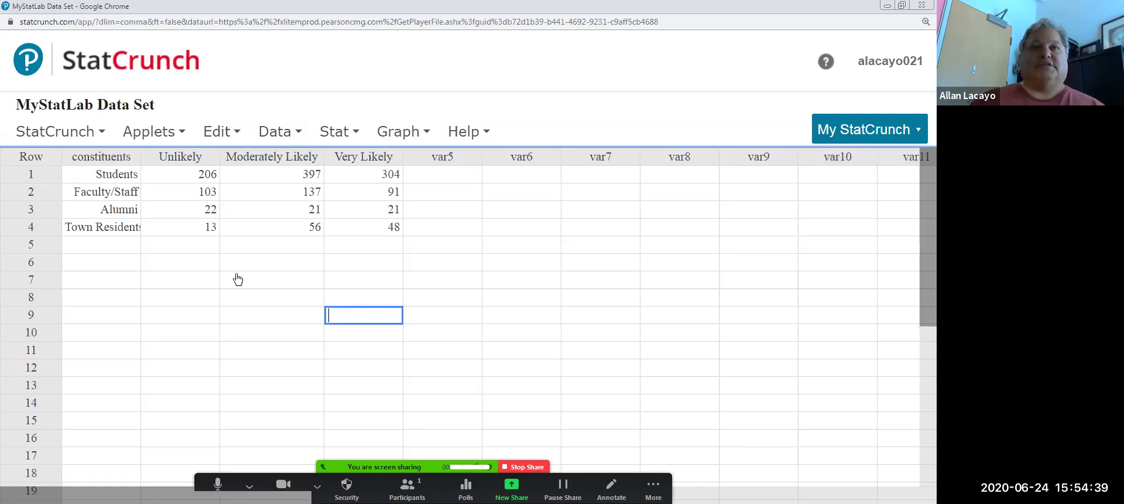
- Select the constituents column and table cells to review the finished grid
{"action": "left_click", "coordinate": [120, 156]}
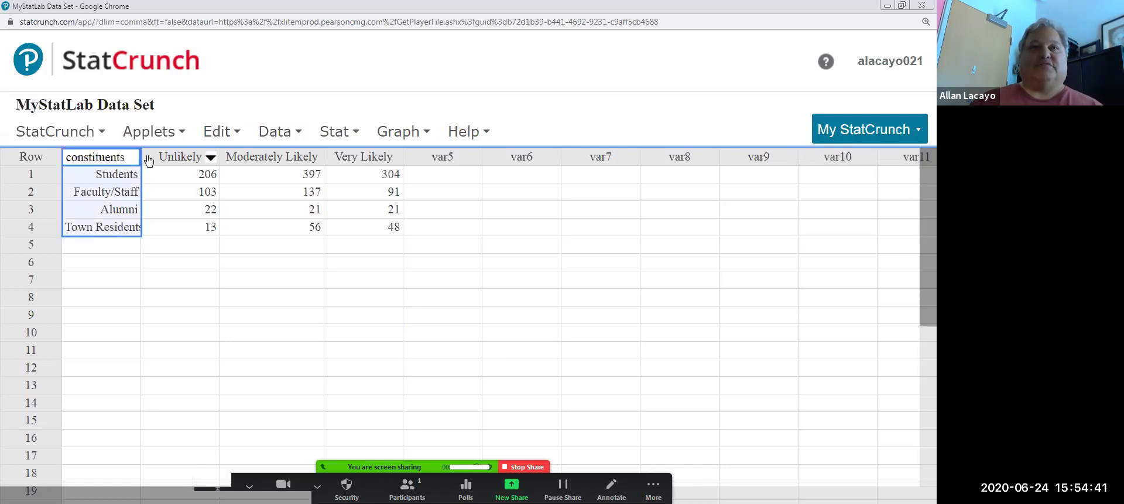
{"action": "left_click", "coordinate": [121, 156]}
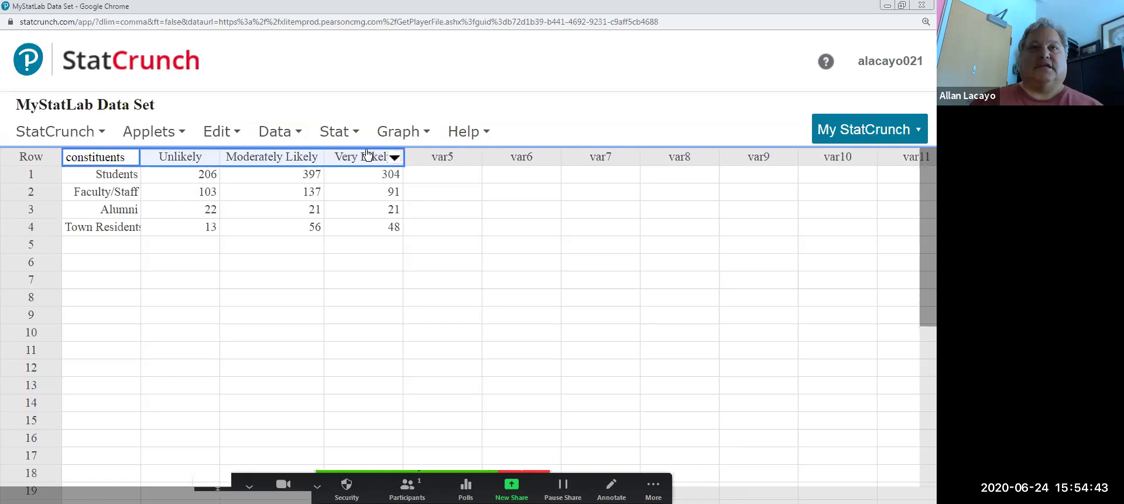
{"action": "left_click_drag", "start_coordinate": [429, 174], "coordinate": [432, 284]}
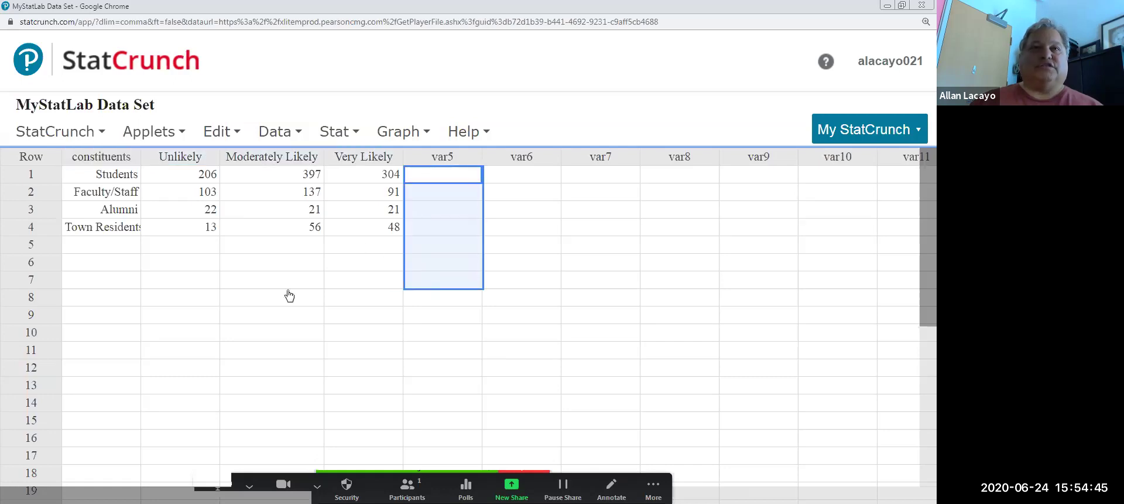
{"action": "left_click_drag", "start_coordinate": [88, 246], "coordinate": [409, 259]}
{"action": "left_click", "coordinate": [421, 246]}
- Start a contingency table with summary using Unlikely, Moderately Likely and Very Likely as counts
{"action": "left_click", "coordinate": [338, 134]}
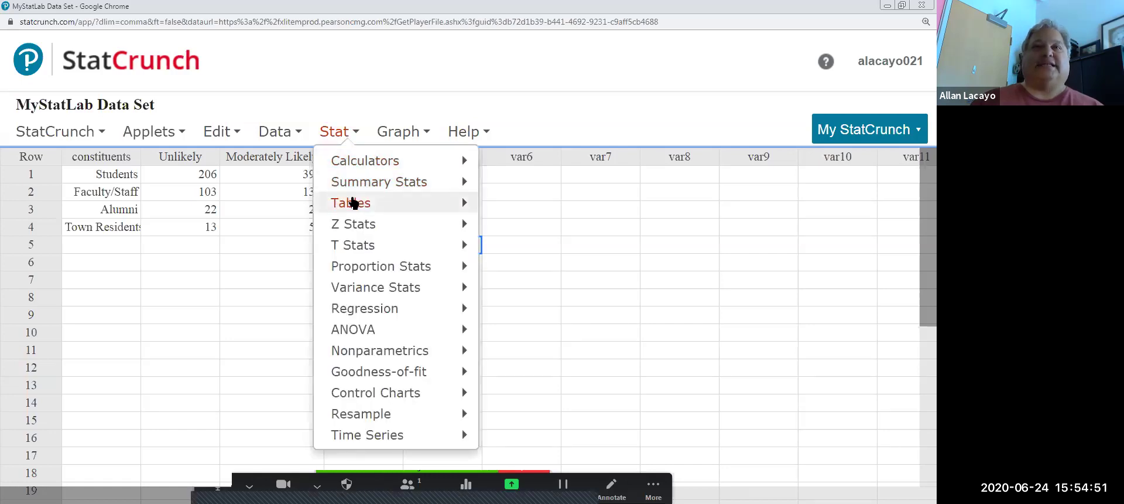
{"action": "mouse_move", "coordinate": [353, 205]}
{"action": "mouse_move", "coordinate": [615, 229]}
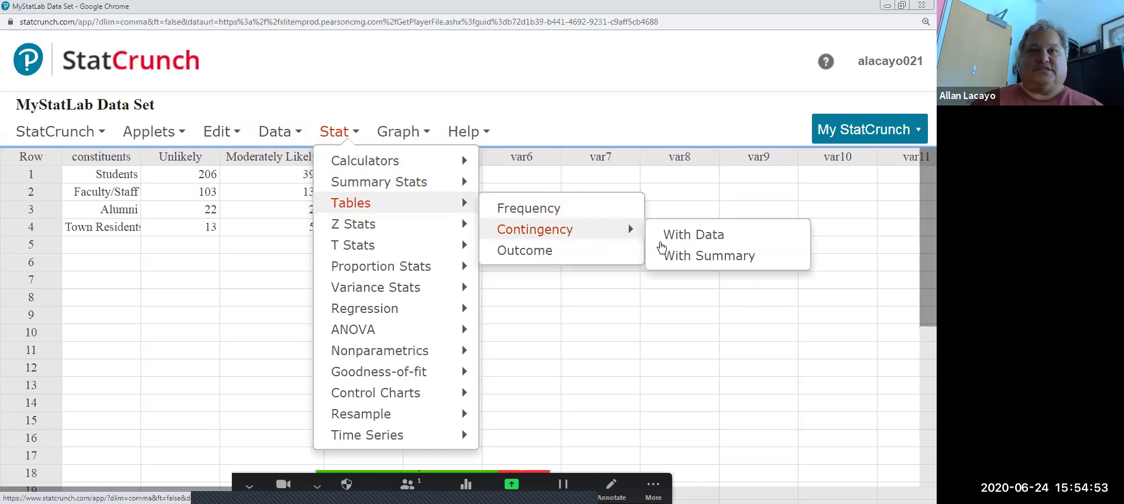
{"action": "left_click", "coordinate": [692, 258]}
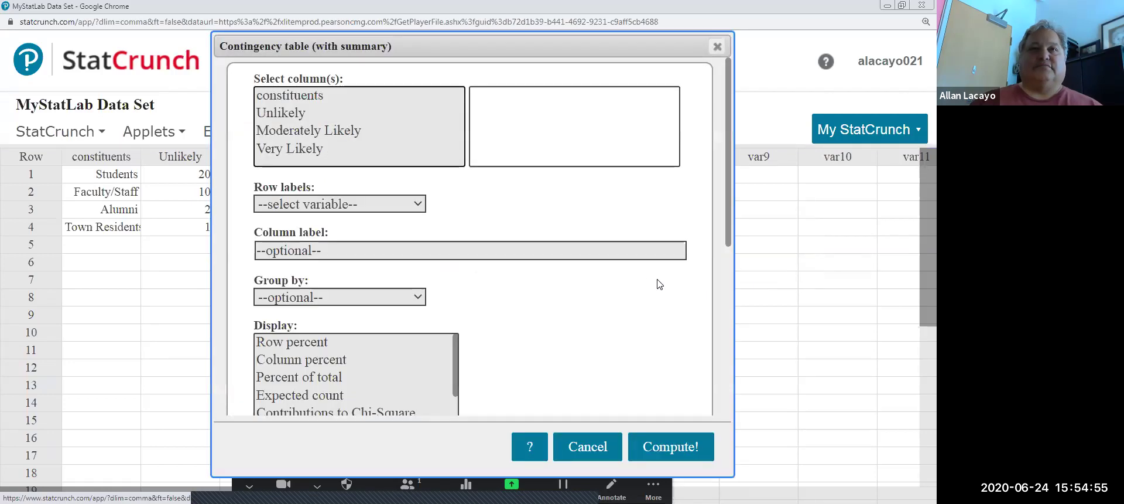
{"action": "left_click", "coordinate": [304, 115]}
{"action": "left_click_drag", "start_coordinate": [304, 120], "coordinate": [315, 153]}
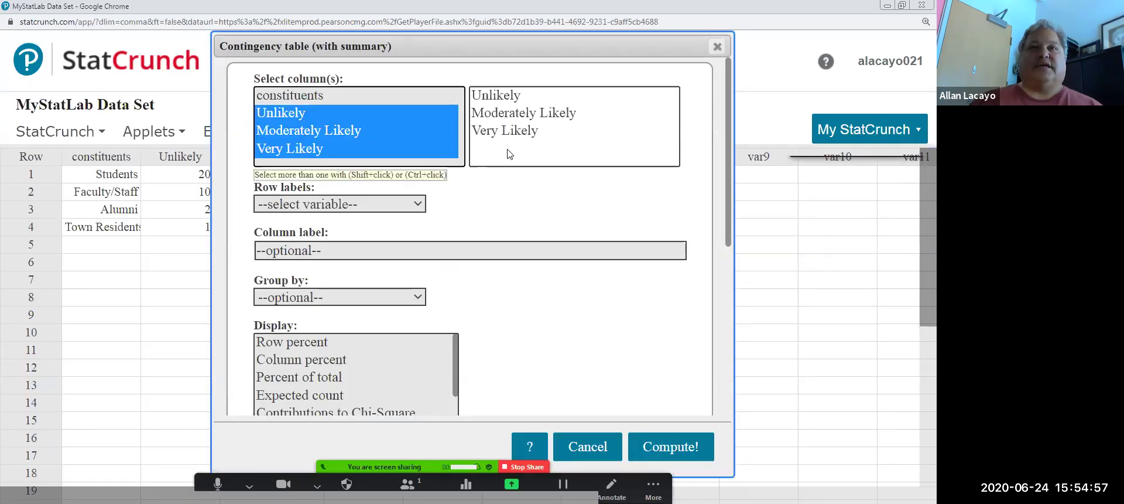
{"action": "double_click", "coordinate": [302, 79]}
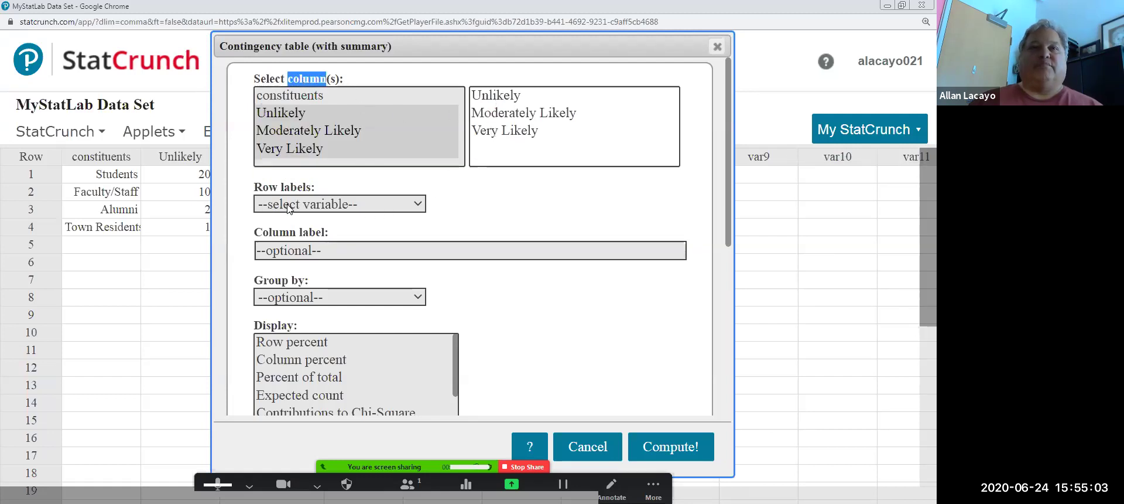
- Use constituents as row labels and display row, column and total percents
{"action": "left_click", "coordinate": [288, 206]}
{"action": "left_click", "coordinate": [283, 237]}
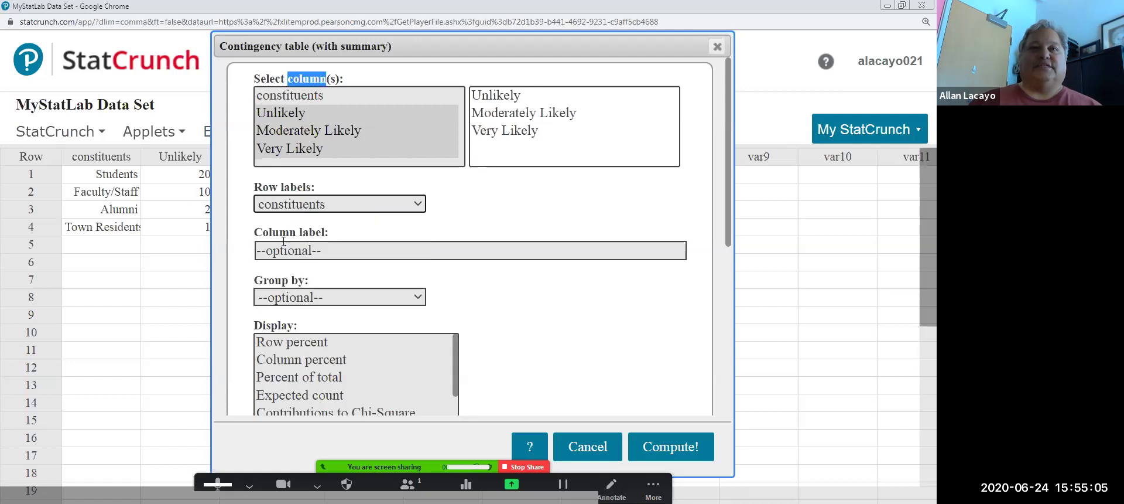
{"action": "left_click_drag", "start_coordinate": [311, 346], "coordinate": [310, 368]}
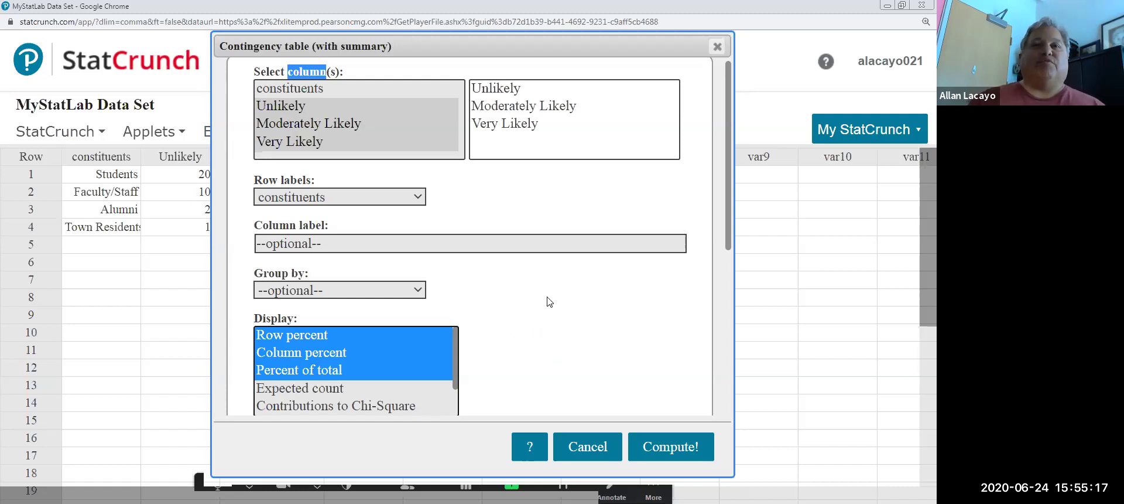
- Compute the contingency table and move the results window into view
{"action": "left_click", "coordinate": [671, 453]}
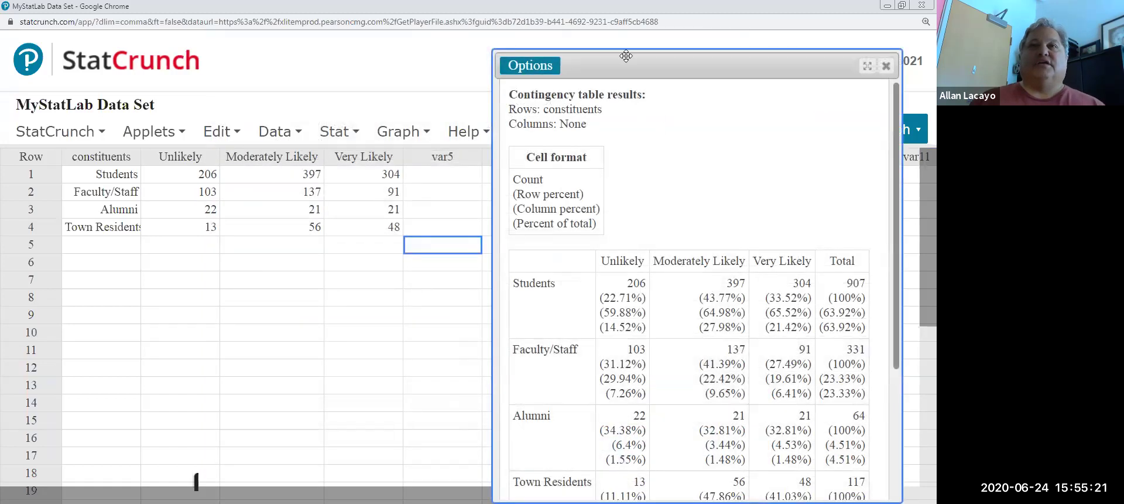
{"action": "left_click_drag", "start_coordinate": [561, 52], "coordinate": [391, 33]}
{"action": "scroll", "coordinate": [469, 172], "scroll_direction": "down", "scroll_amount": 3}
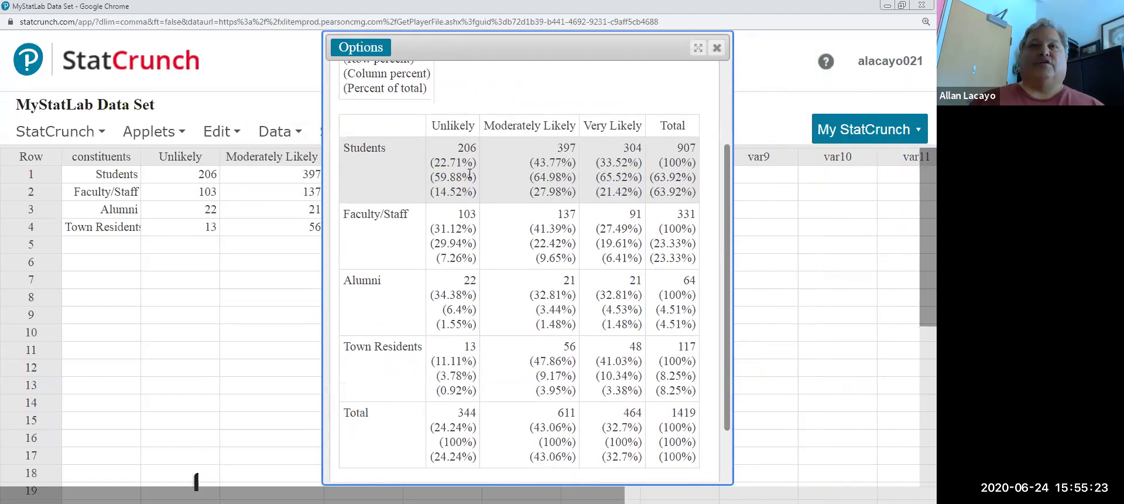
{"action": "left_click_drag", "start_coordinate": [469, 173], "coordinate": [697, 455]}
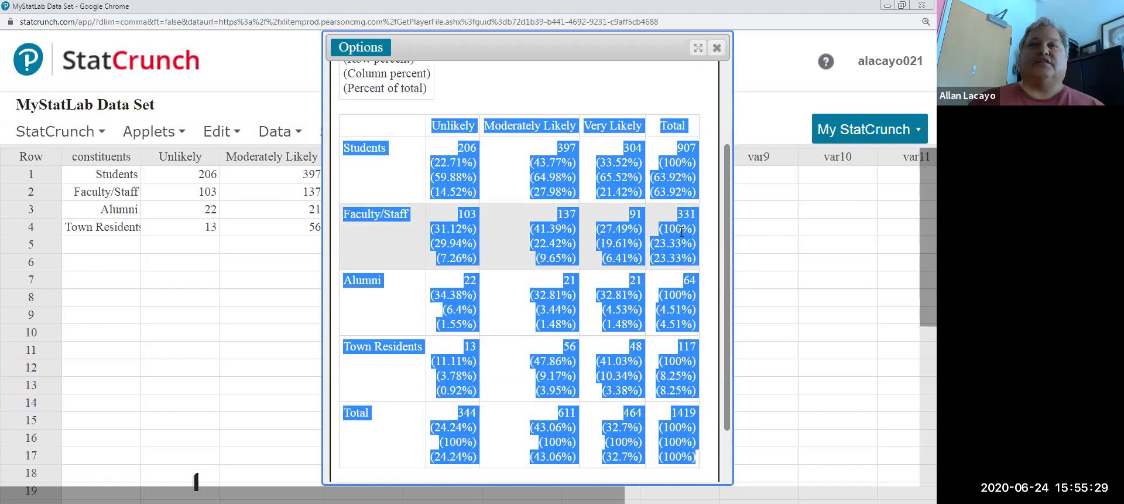
{"action": "left_click", "coordinate": [675, 171]}
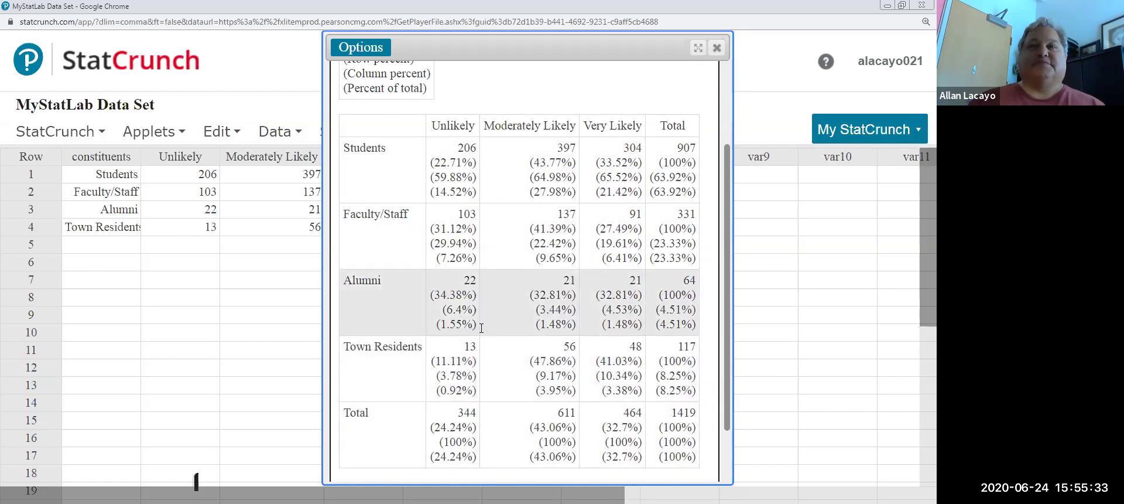
- Pick out Students 63.92%, Faculty/Staff 23.33%, grand total 1419 and Students Very Likely 65.52%
{"action": "double_click", "coordinate": [666, 178]}
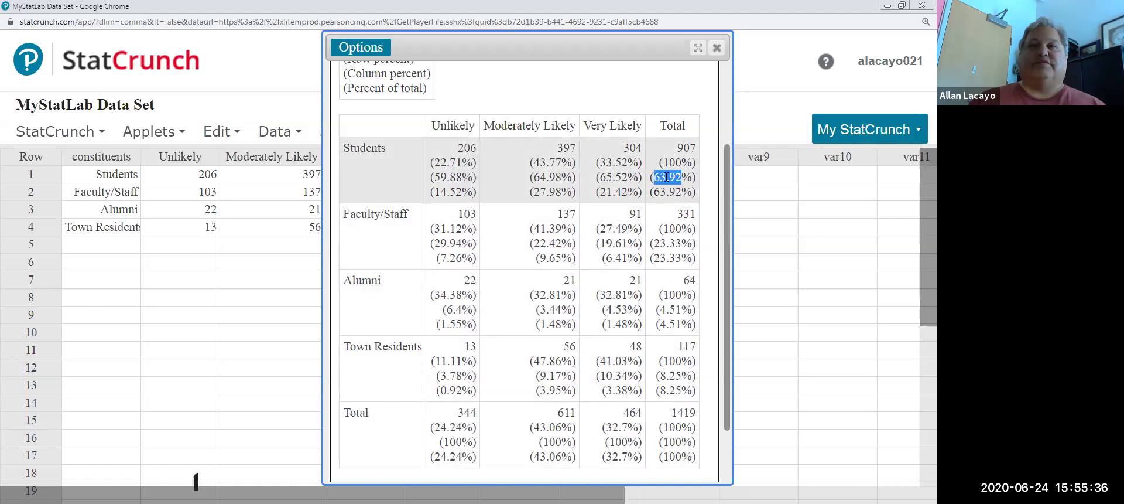
{"action": "double_click", "coordinate": [662, 242]}
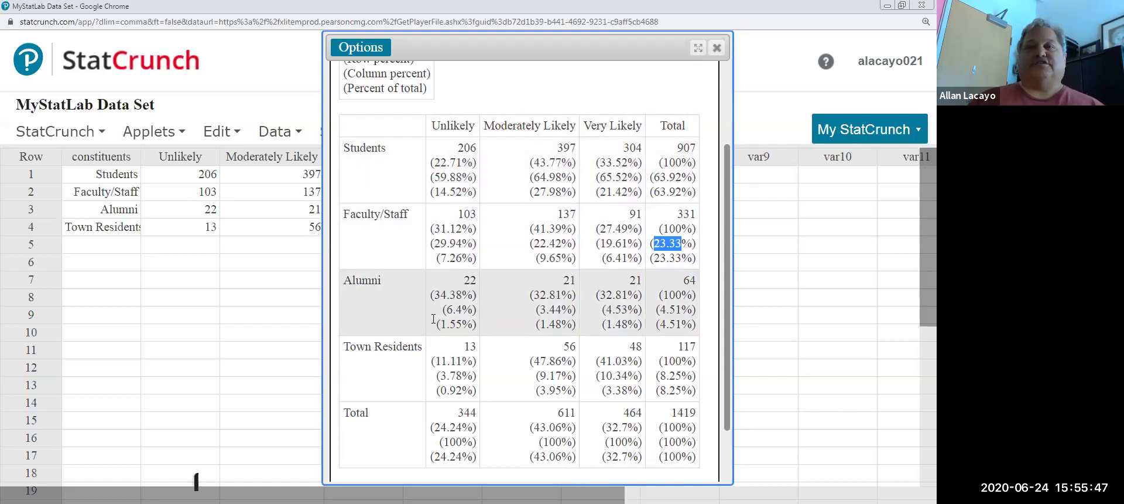
{"action": "scroll", "coordinate": [434, 318], "scroll_direction": "down", "scroll_amount": 1}
{"action": "double_click", "coordinate": [675, 353]}
{"action": "scroll", "coordinate": [594, 384], "scroll_direction": "up", "scroll_amount": 3}
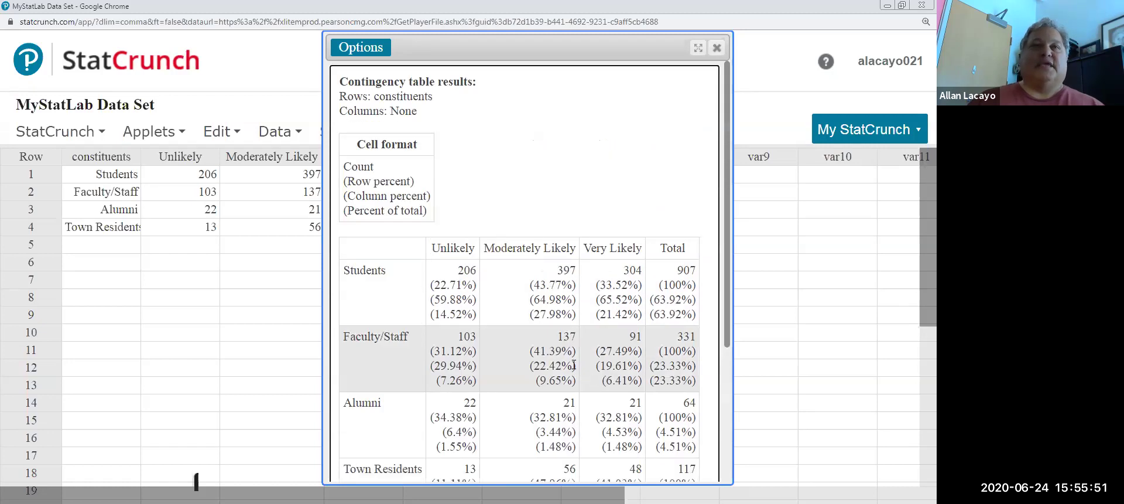
{"action": "double_click", "coordinate": [605, 301]}
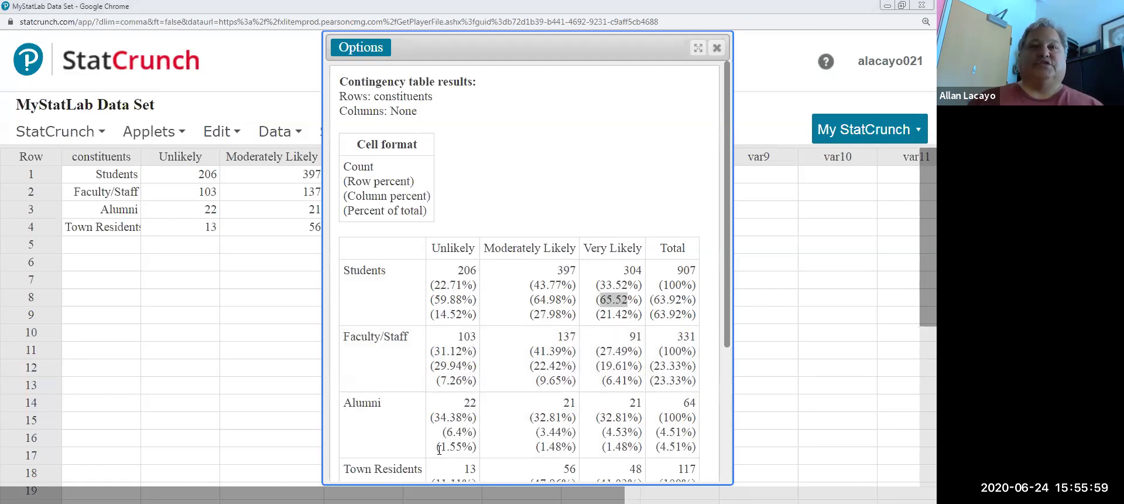
- Close the data table and highlight 'are', 'alumni' and 'all these respondents' in question a)
{"action": "key", "text": "alt+Tab"}
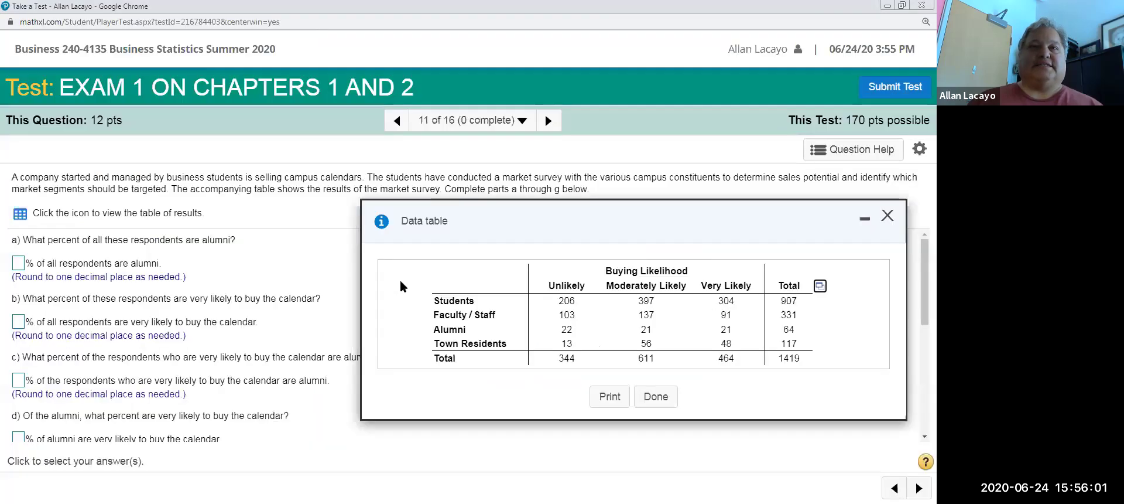
{"action": "left_click", "coordinate": [886, 217]}
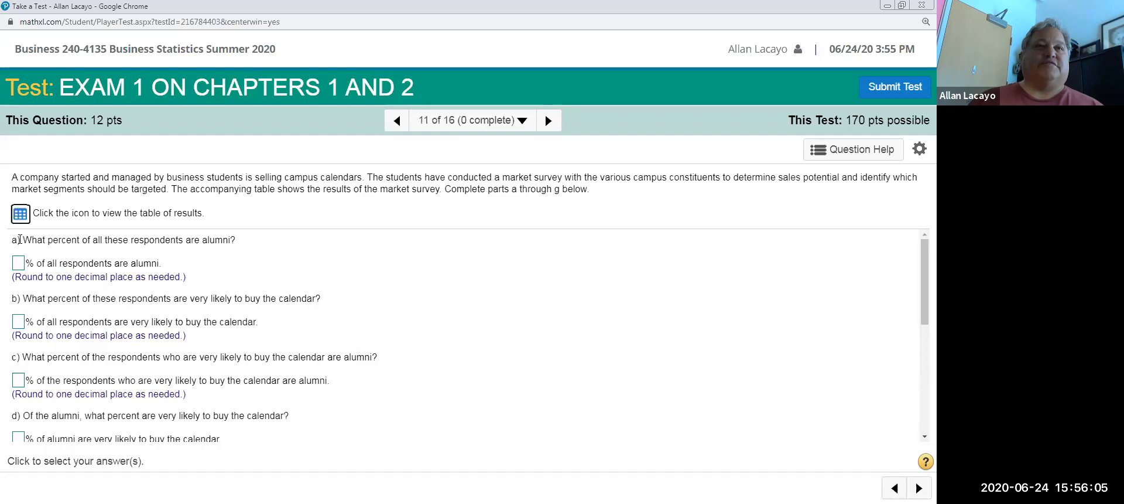
{"action": "left_click_drag", "start_coordinate": [20, 240], "coordinate": [253, 246]}
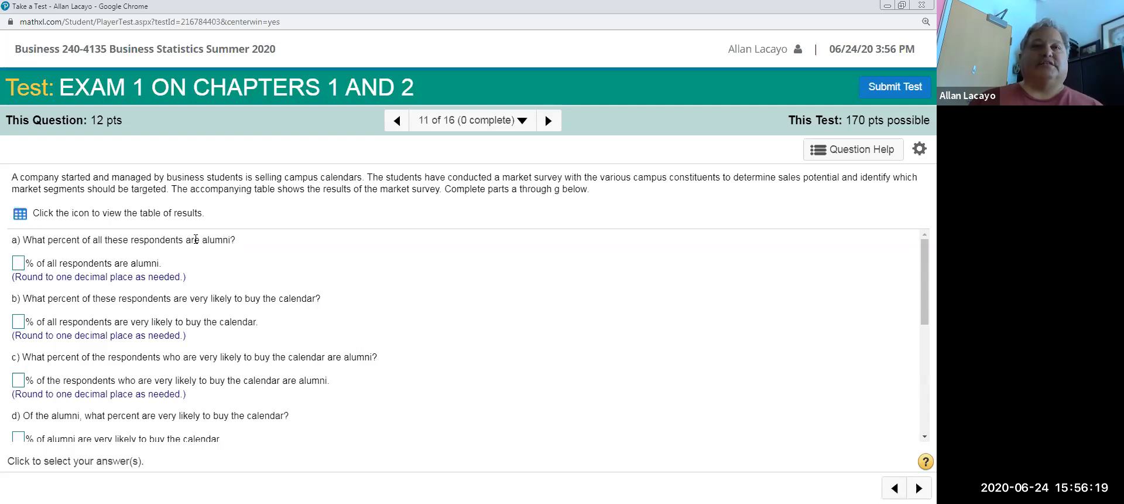
{"action": "double_click", "coordinate": [193, 240]}
{"action": "left_click", "coordinate": [217, 241]}
{"action": "double_click", "coordinate": [216, 241]}
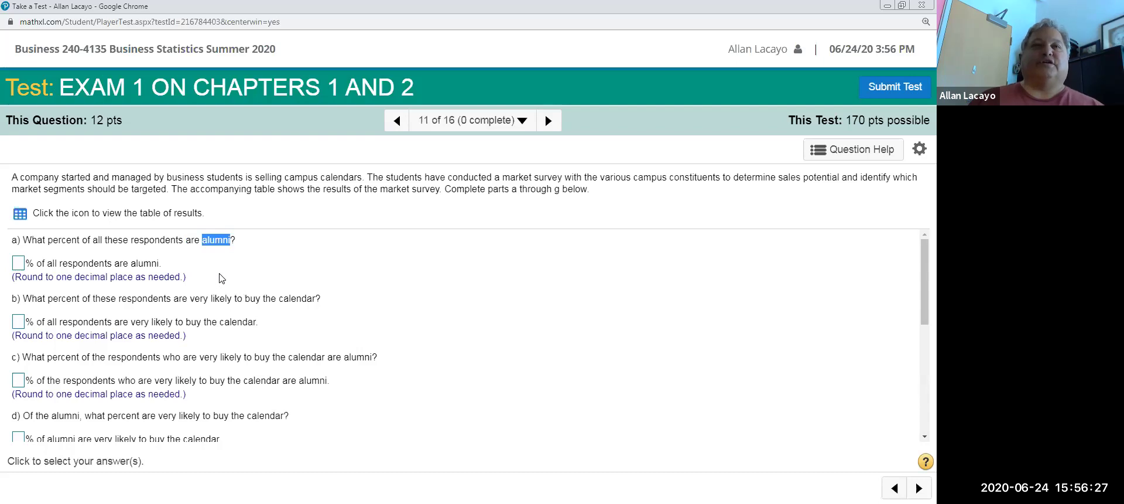
{"action": "left_click_drag", "start_coordinate": [183, 241], "coordinate": [85, 243]}
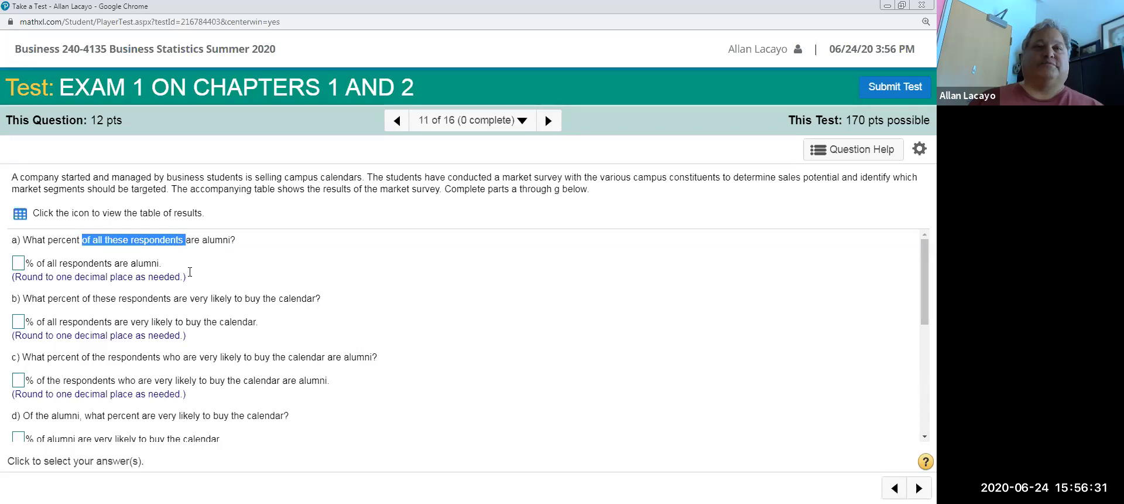
{"action": "double_click", "coordinate": [215, 241]}
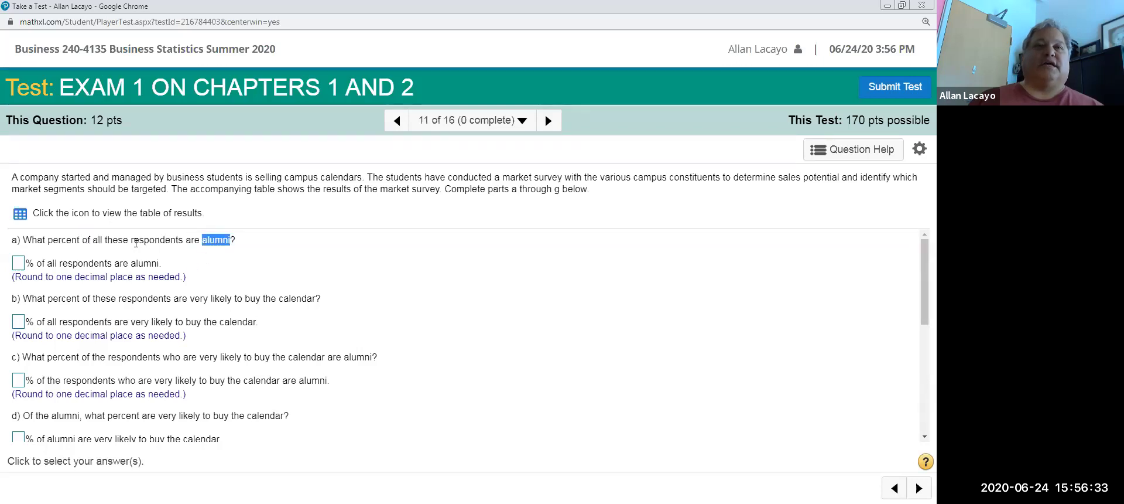
{"action": "left_click_drag", "start_coordinate": [90, 240], "coordinate": [191, 240]}
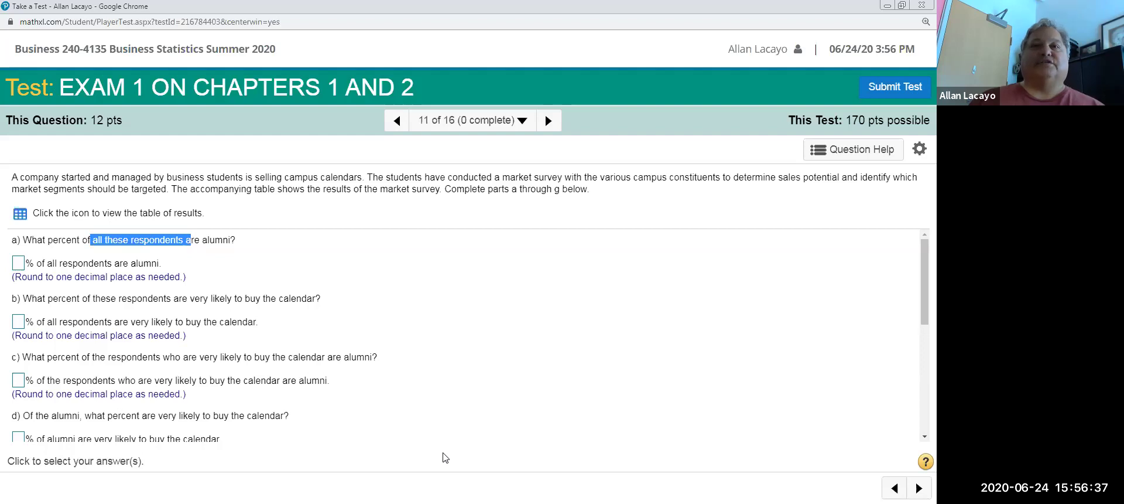
- Find the Alumni share of all respondents, 4.51%, in the StatCrunch results
{"action": "key", "text": "alt+Tab"}
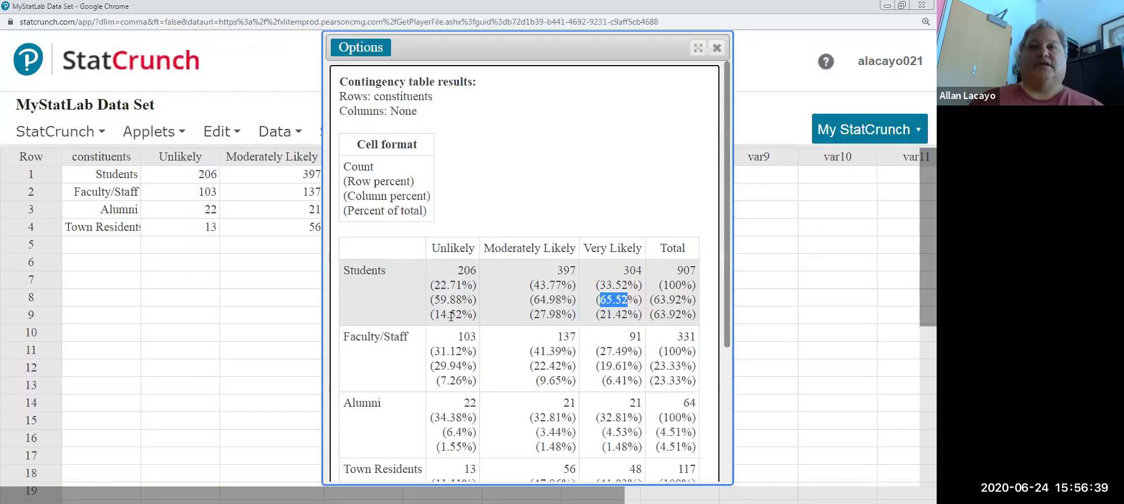
{"action": "scroll", "coordinate": [452, 322], "scroll_direction": "down", "scroll_amount": 2}
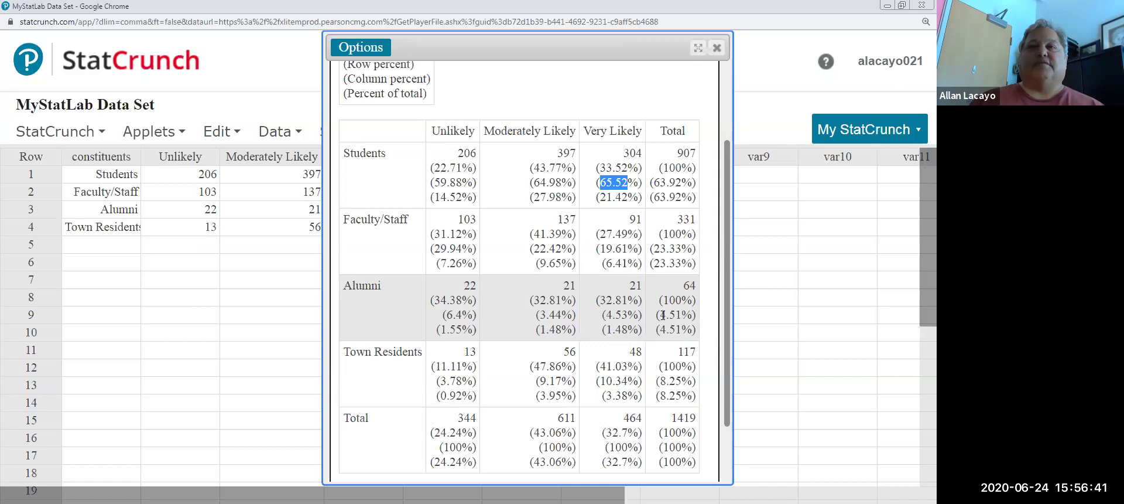
{"action": "mouse_move", "coordinate": [660, 315]}
{"action": "left_mouse_down"}
{"action": "mouse_move", "coordinate": [680, 316]}
{"action": "mouse_move", "coordinate": [659, 330]}
{"action": "left_mouse_up"}
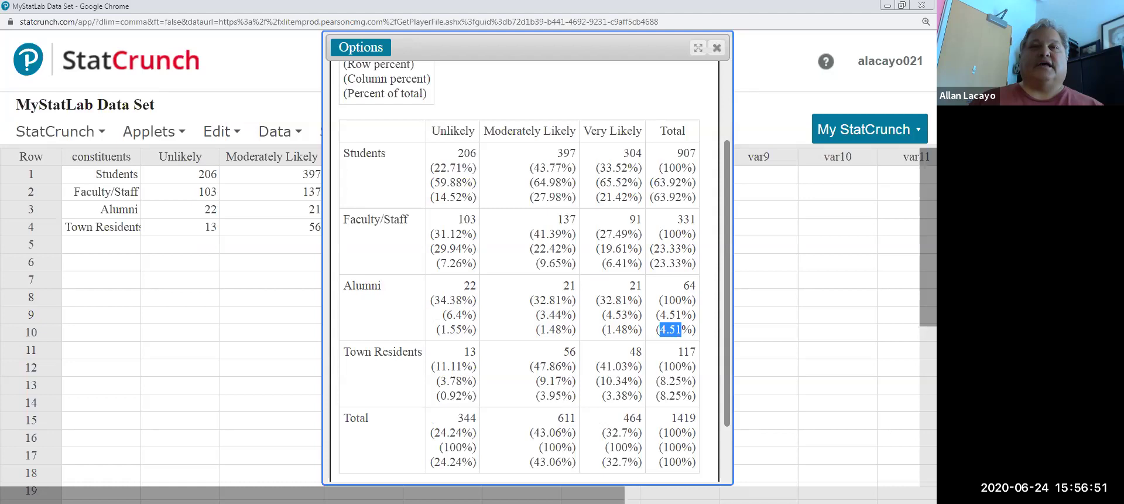
{"action": "key", "text": "alt+Tab"}
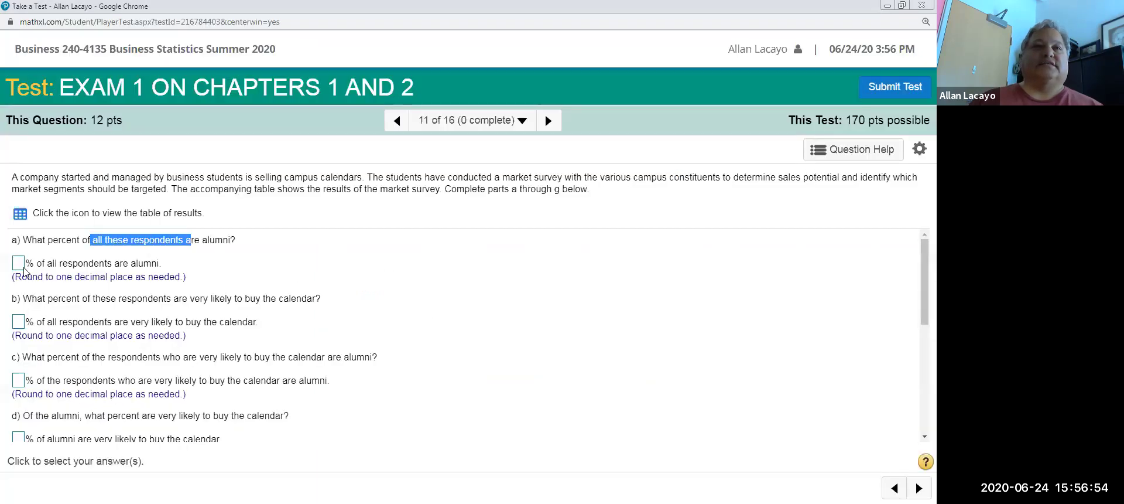
- Answer part a) with 4.5, rounding the entered 4.51 to one decimal
{"action": "left_click", "coordinate": [22, 264]}
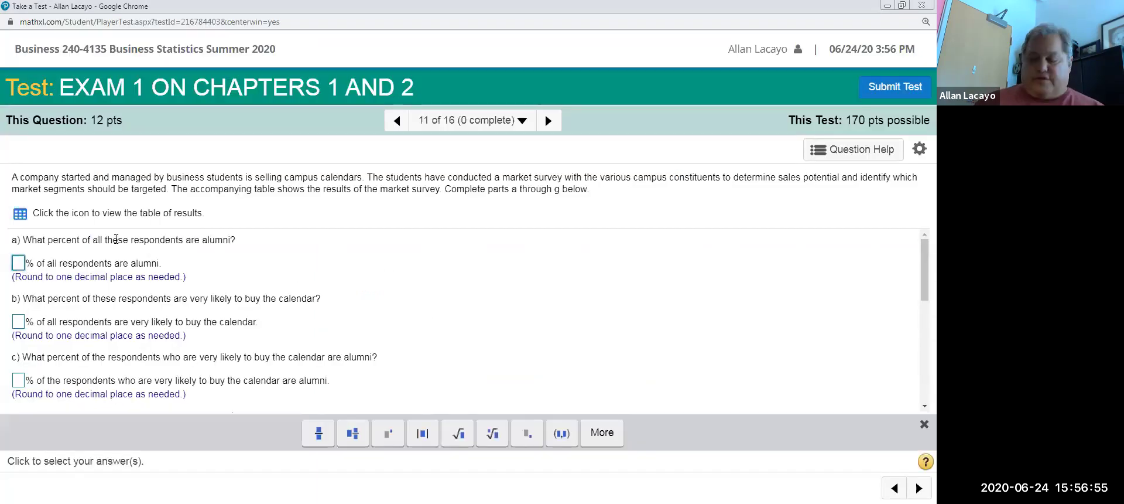
{"action": "type", "text": "4.51"}
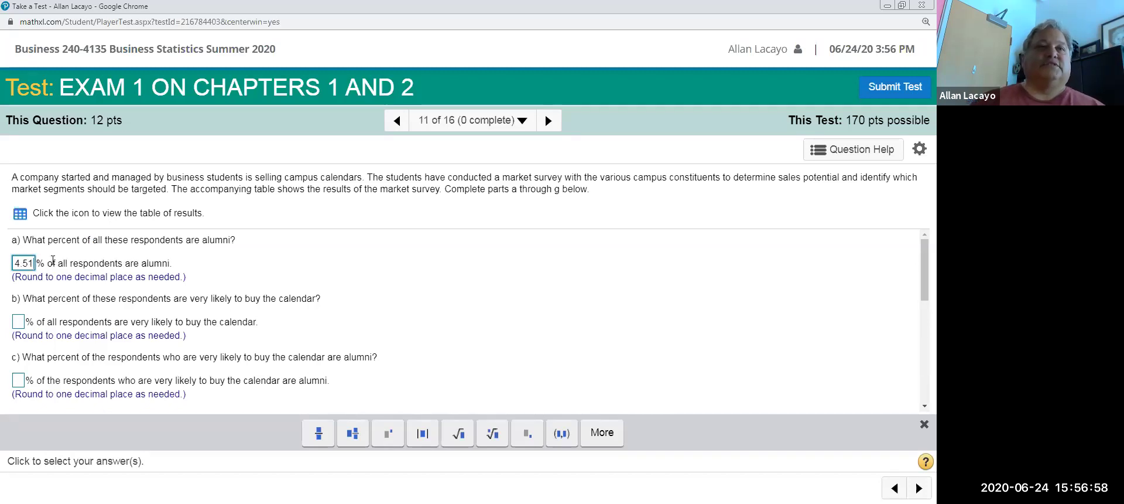
{"action": "left_click_drag", "start_coordinate": [27, 276], "coordinate": [182, 277]}
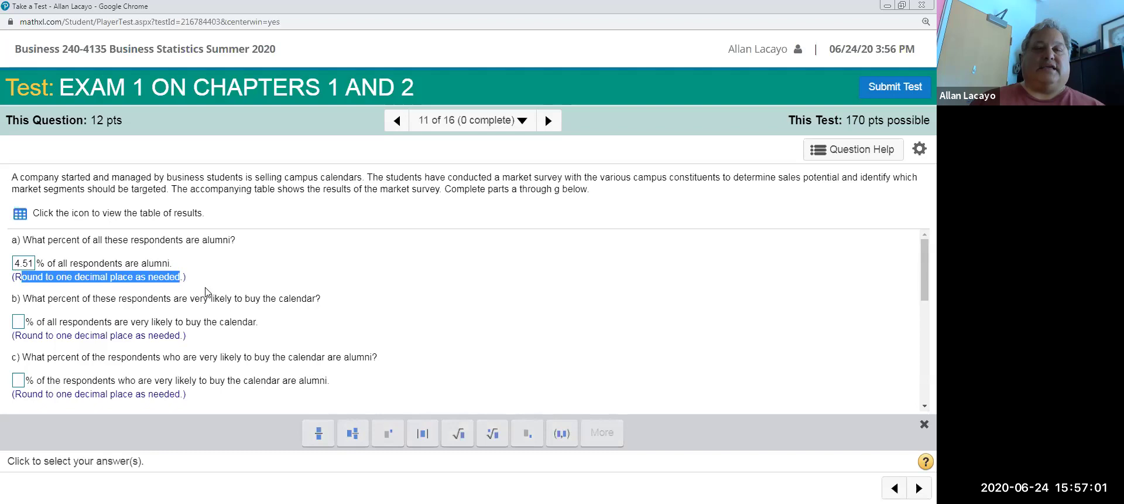
{"action": "left_click", "coordinate": [33, 268]}
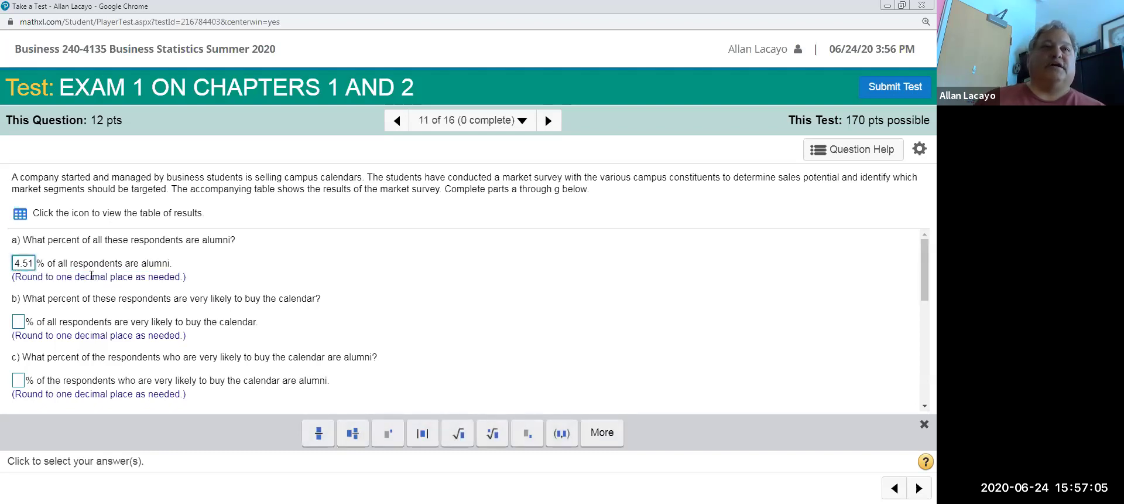
{"action": "key", "text": "BackSpace"}
{"action": "left_click", "coordinate": [235, 263]}
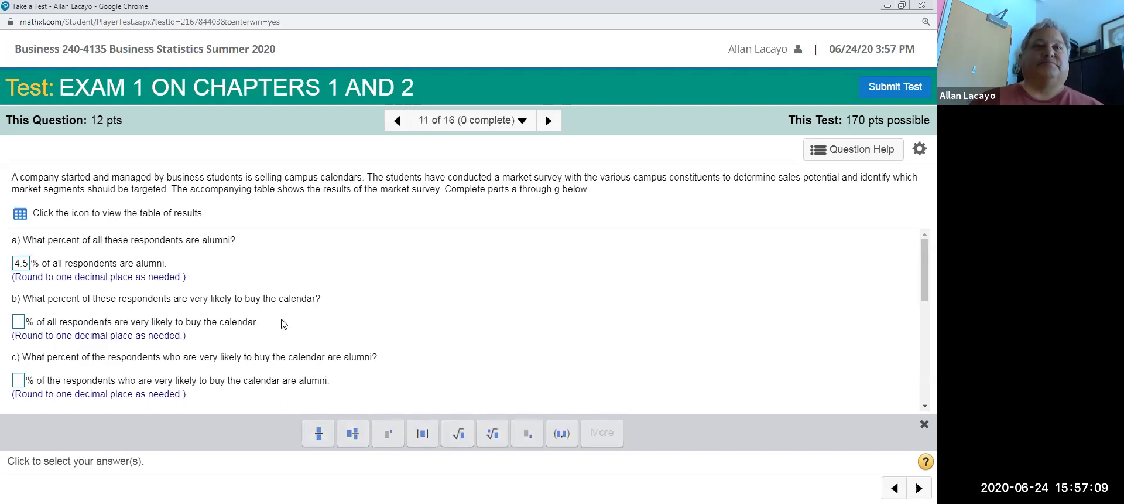
- Start part b), emphasising 'are', and bring up the StatCrunch table
{"action": "left_click", "coordinate": [18, 322]}
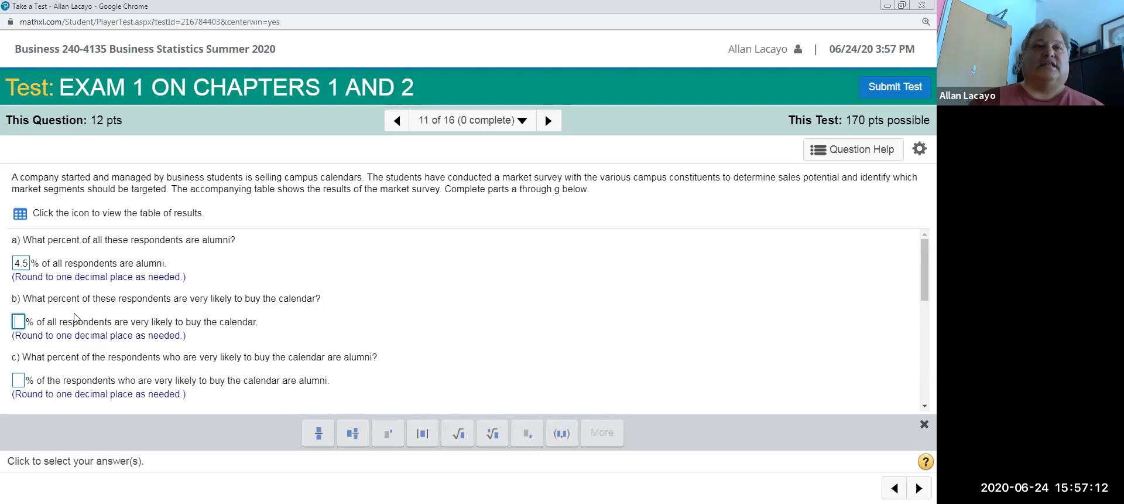
{"action": "double_click", "coordinate": [177, 298]}
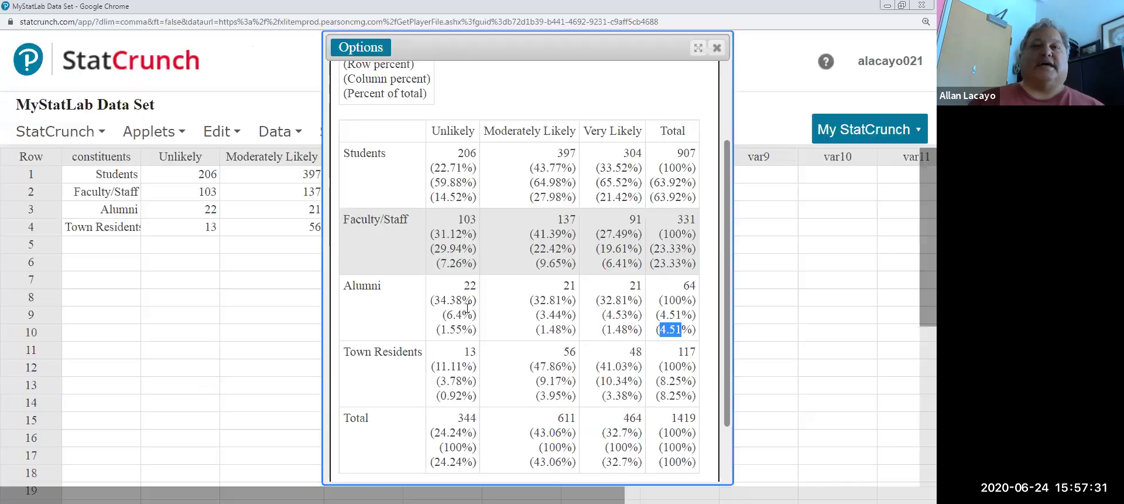
{"action": "key", "text": "alt+Tab"}
- Highlight the Very Likely column and its 32.7% share of all respondents
{"action": "triple_click", "coordinate": [617, 130]}
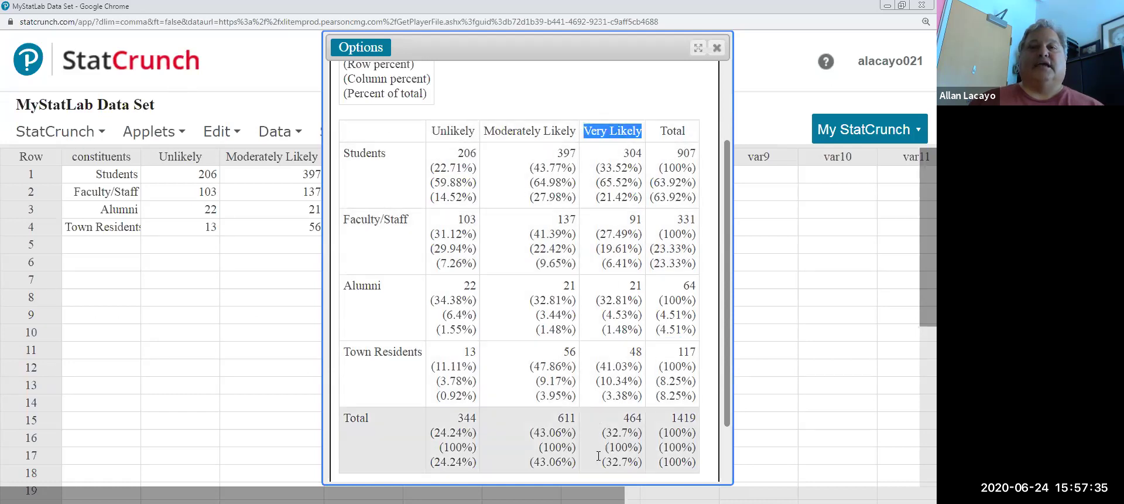
{"action": "left_click_drag", "start_coordinate": [605, 461], "coordinate": [628, 461]}
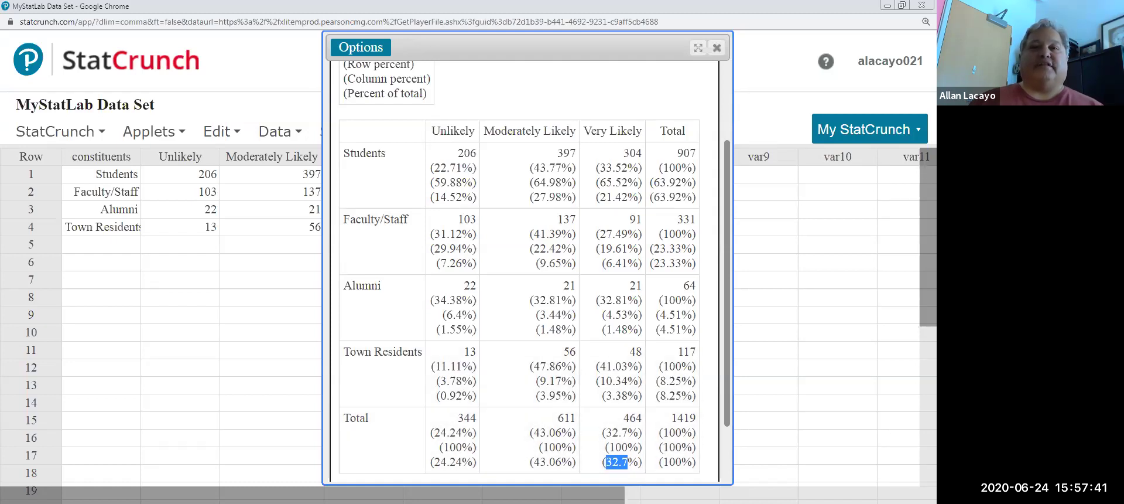
{"action": "key", "text": "alt+Tab"}
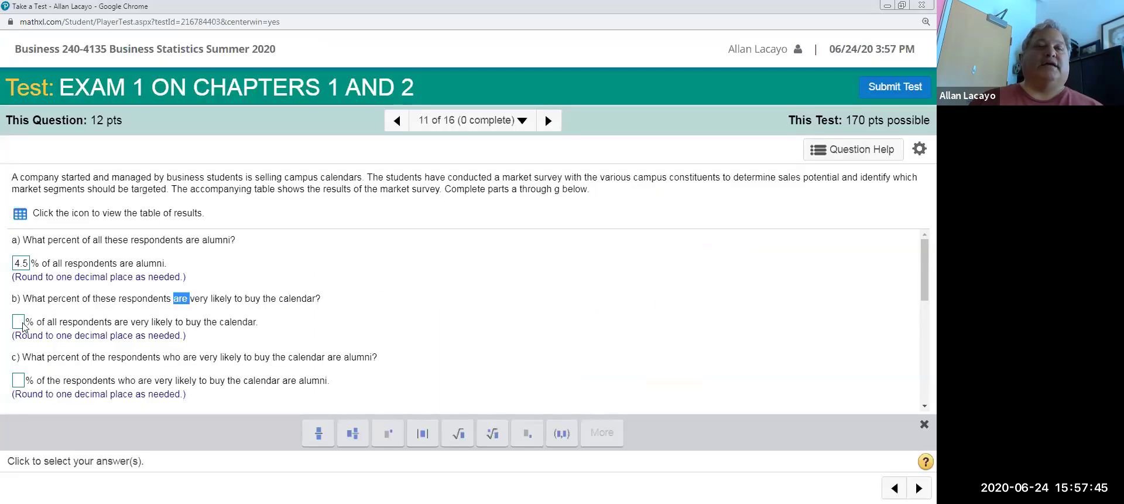
- Enter 32.7 for part b, check it against StatCrunch, then scroll to part c's question
{"action": "left_click", "coordinate": [19, 322]}
{"action": "type", "text": "32.7"}
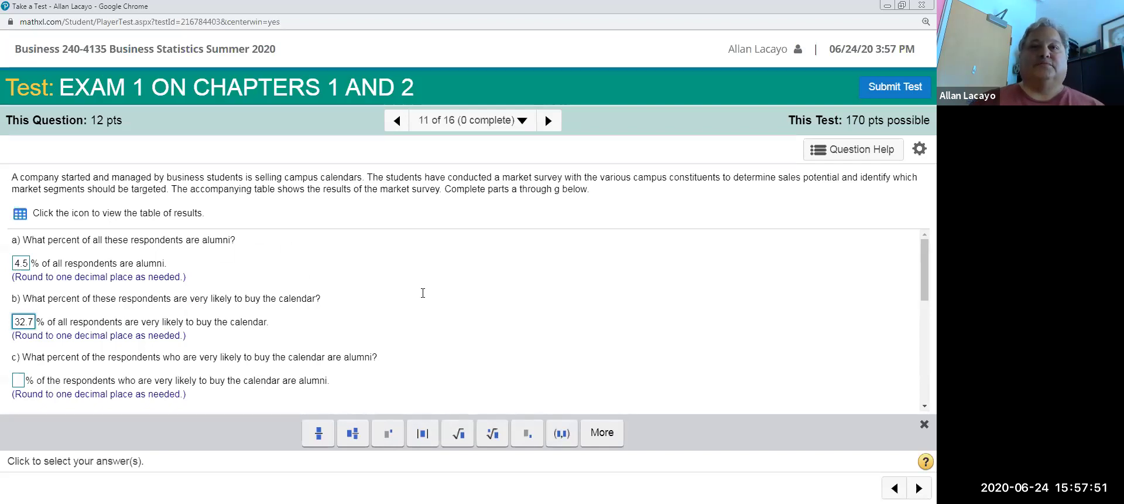
{"action": "key", "text": "alt+Tab"}
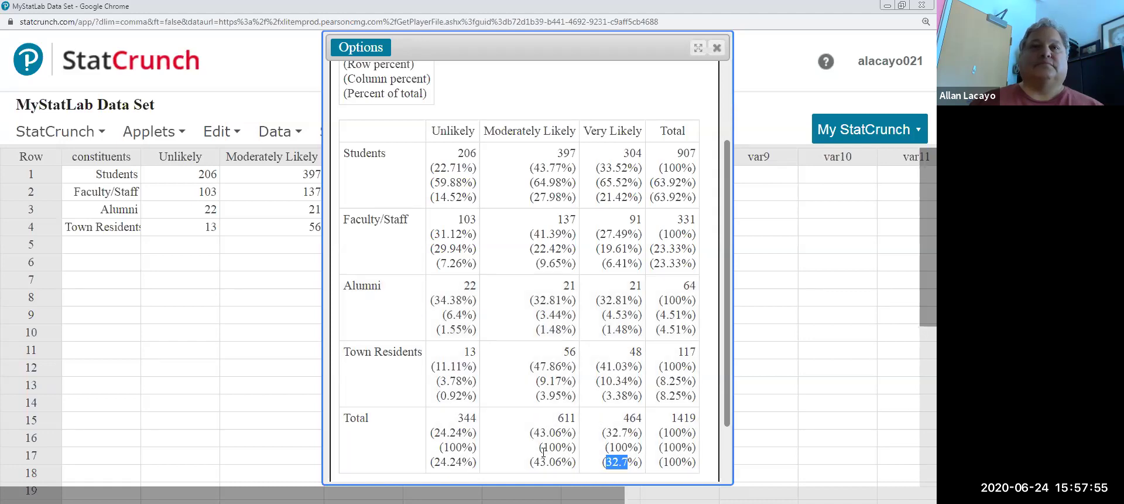
{"action": "key", "text": "alt+Tab"}
{"action": "scroll", "coordinate": [47, 259], "scroll_direction": "down", "scroll_amount": 3}
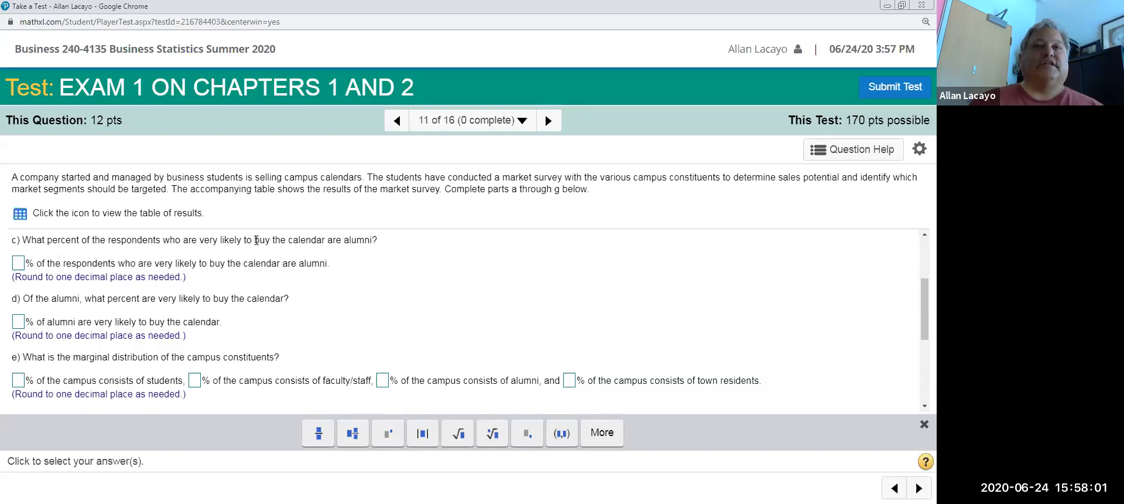
{"action": "double_click", "coordinate": [334, 240]}
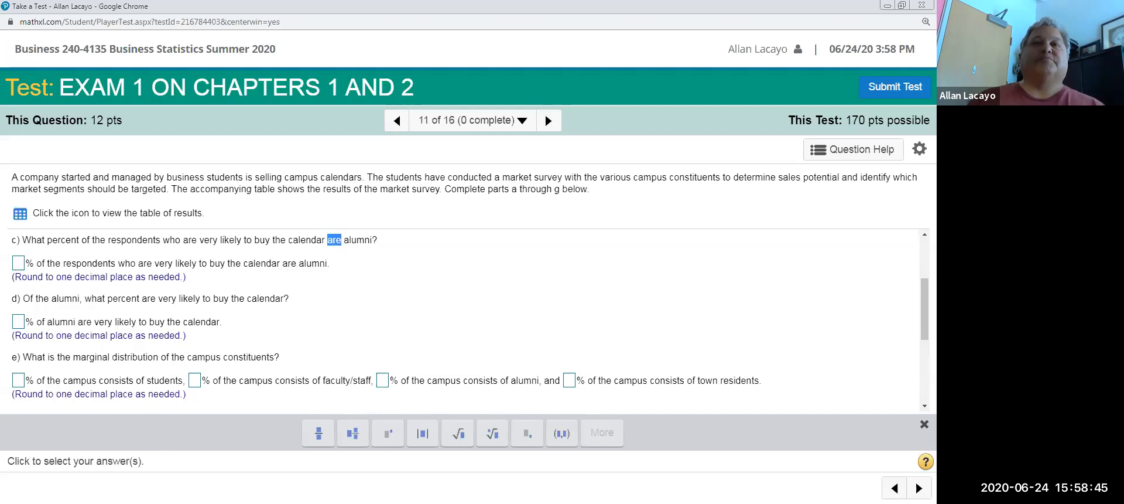
- Pick out 4.53% in the StatCrunch table's Alumni row, Very Likely cell
{"action": "key", "text": "alt+Tab"}
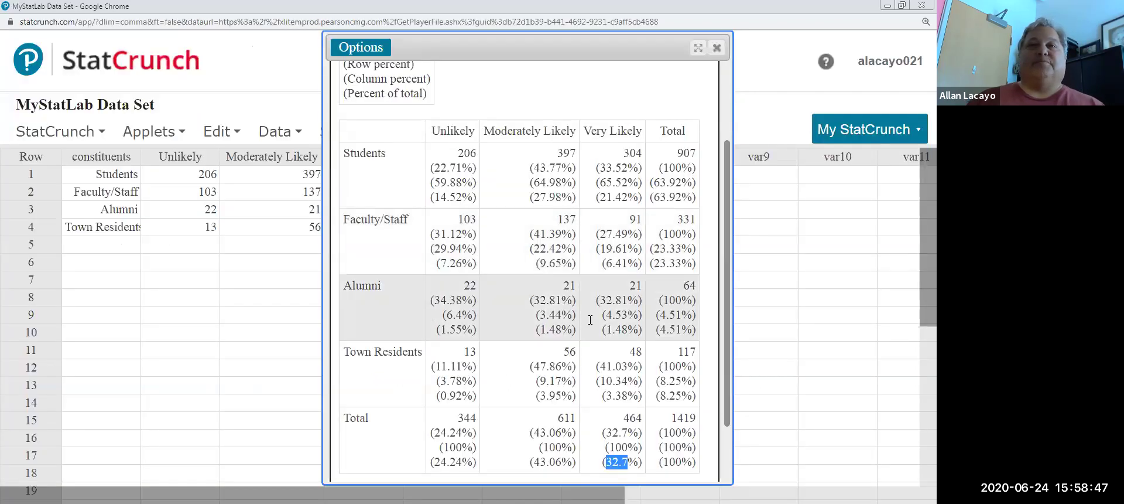
{"action": "left_click_drag", "start_coordinate": [606, 315], "coordinate": [628, 315]}
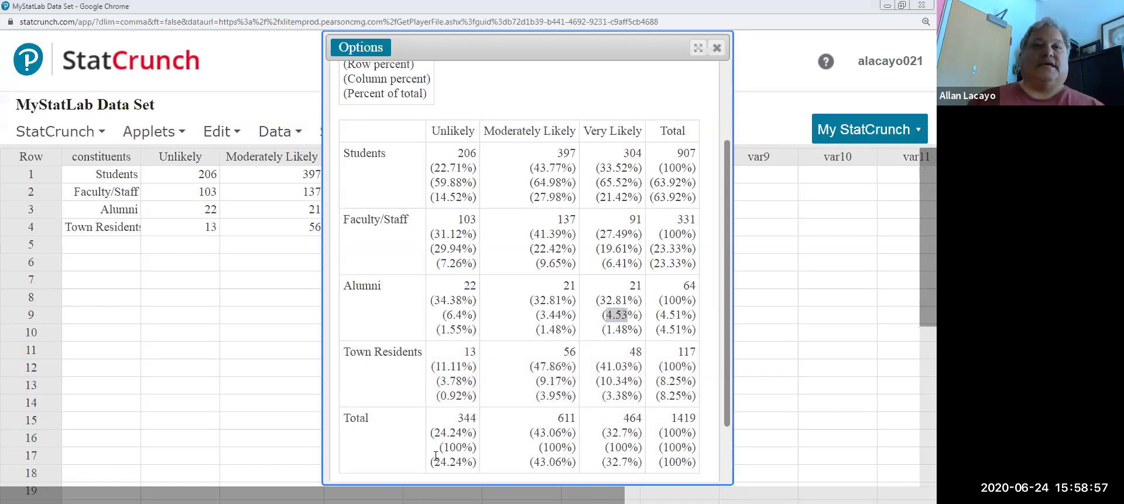
{"action": "key", "text": "alt+Tab"}
- Enter 4.5 as part c's answer and mark what part d is asking
{"action": "left_click", "coordinate": [20, 264]}
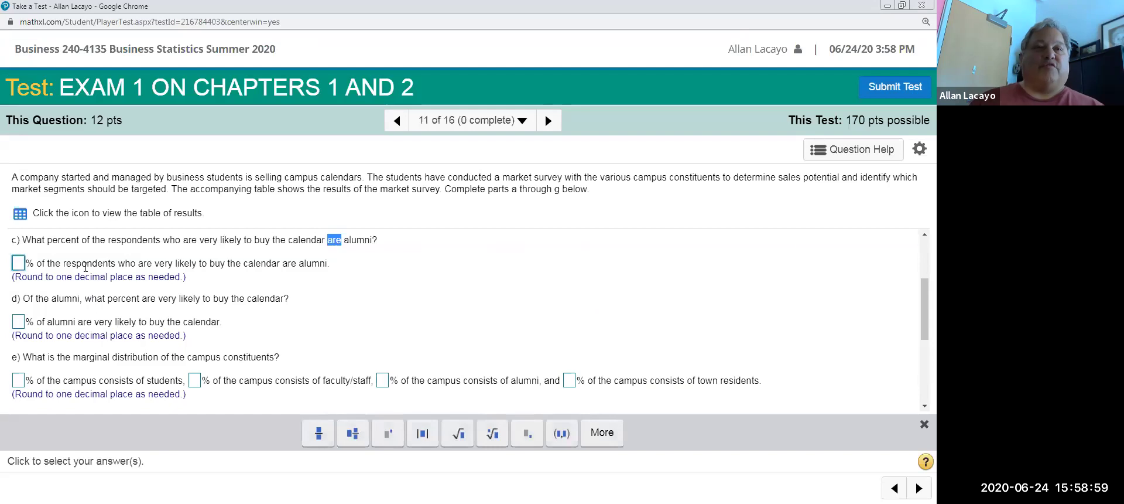
{"action": "type", "text": "4.5"}
{"action": "left_click", "coordinate": [92, 298]}
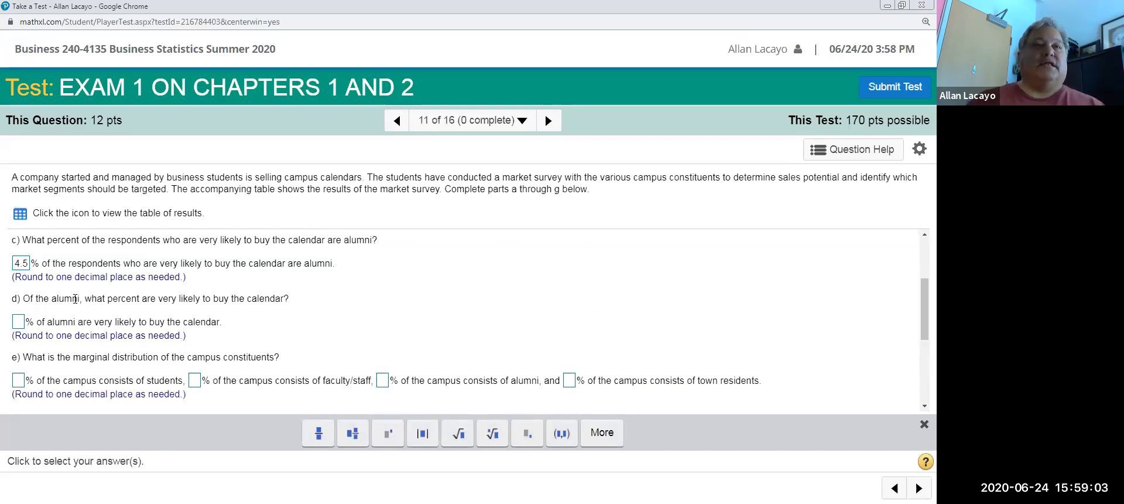
{"action": "left_click_drag", "start_coordinate": [71, 298], "coordinate": [16, 298]}
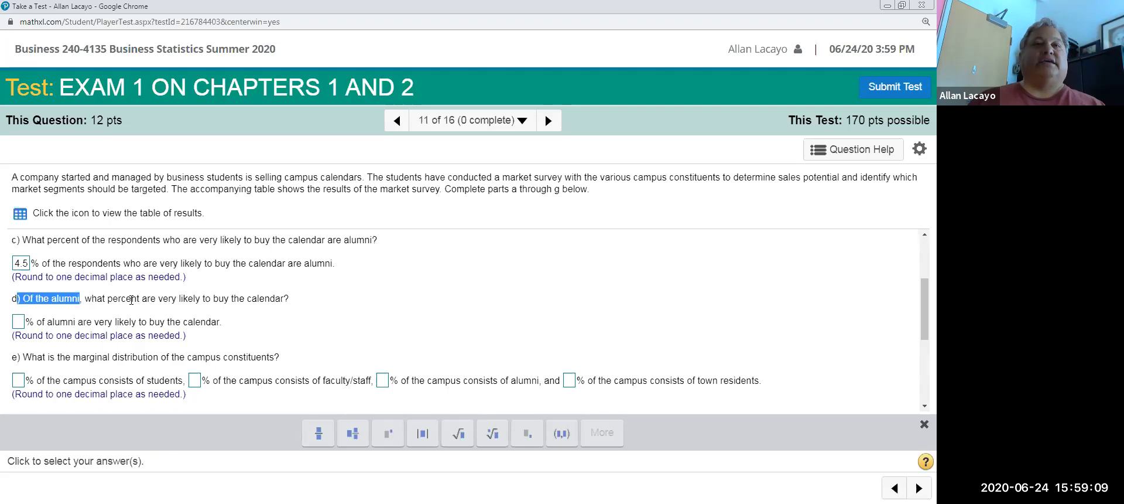
{"action": "left_click_drag", "start_coordinate": [86, 300], "coordinate": [283, 300]}
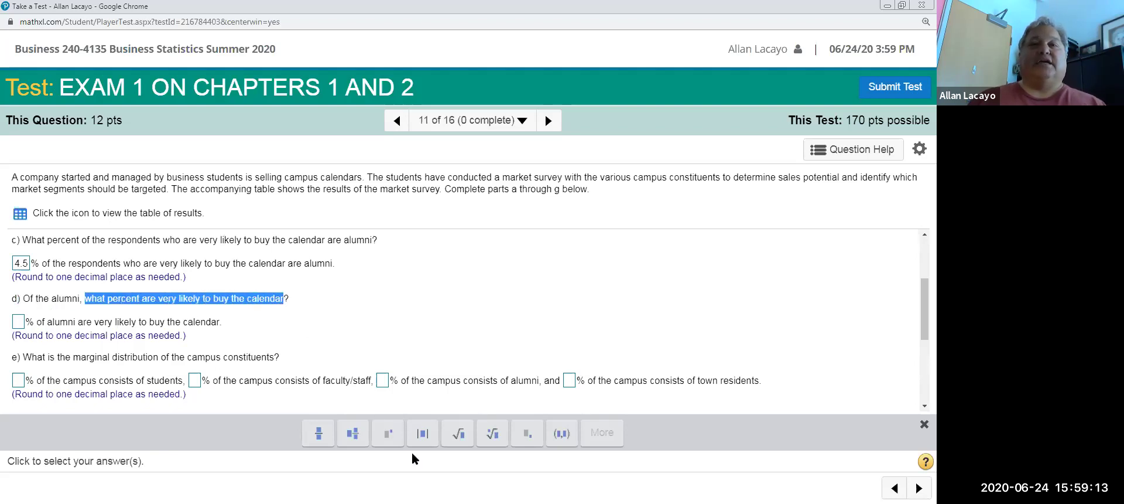
- Select 32.8% in StatCrunch's Alumni/Very Likely cell for part d
{"action": "key", "text": "alt+Tab"}
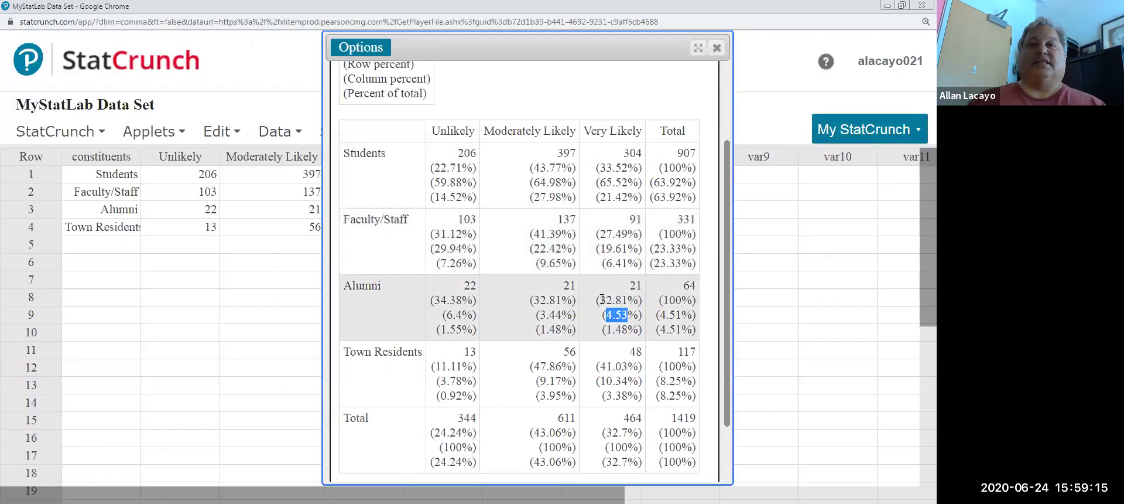
{"action": "left_click_drag", "start_coordinate": [600, 299], "coordinate": [622, 299]}
{"action": "key", "text": "ctrl+c"}
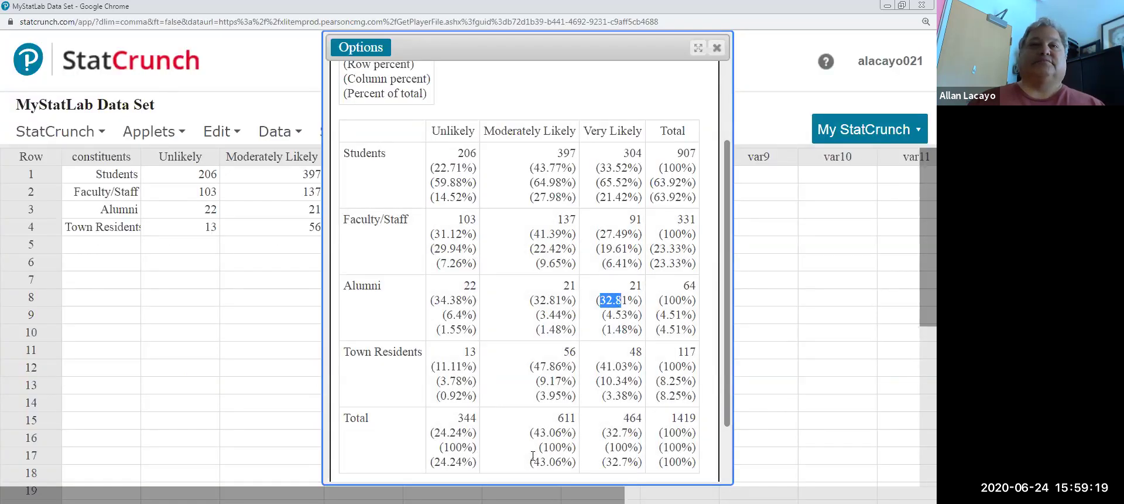
{"action": "key", "text": "alt+Tab"}
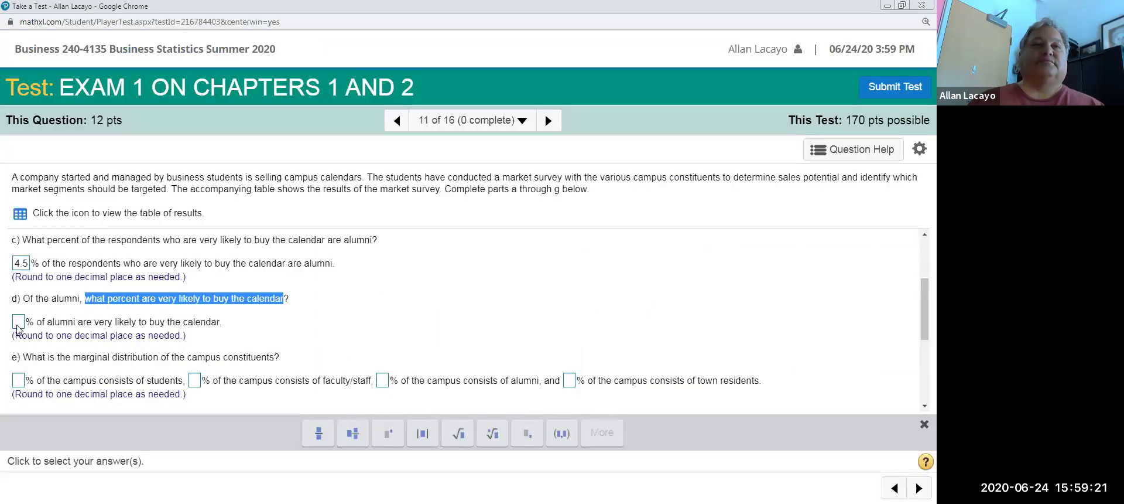
- Paste 32.8 into part d's answer box and mark its question text
{"action": "left_click", "coordinate": [18, 320]}
{"action": "key", "text": "ctrl+v"}
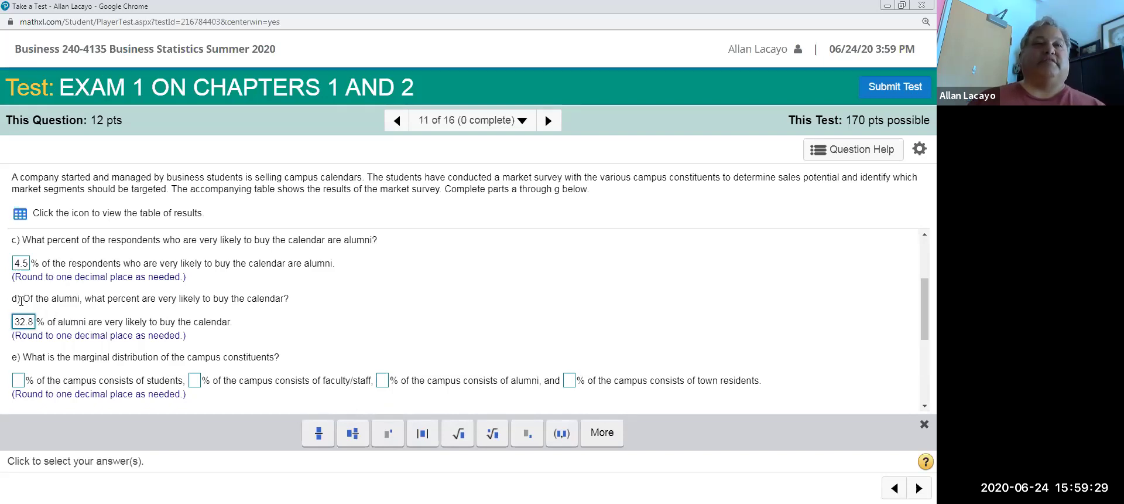
{"action": "left_click_drag", "start_coordinate": [21, 300], "coordinate": [279, 300]}
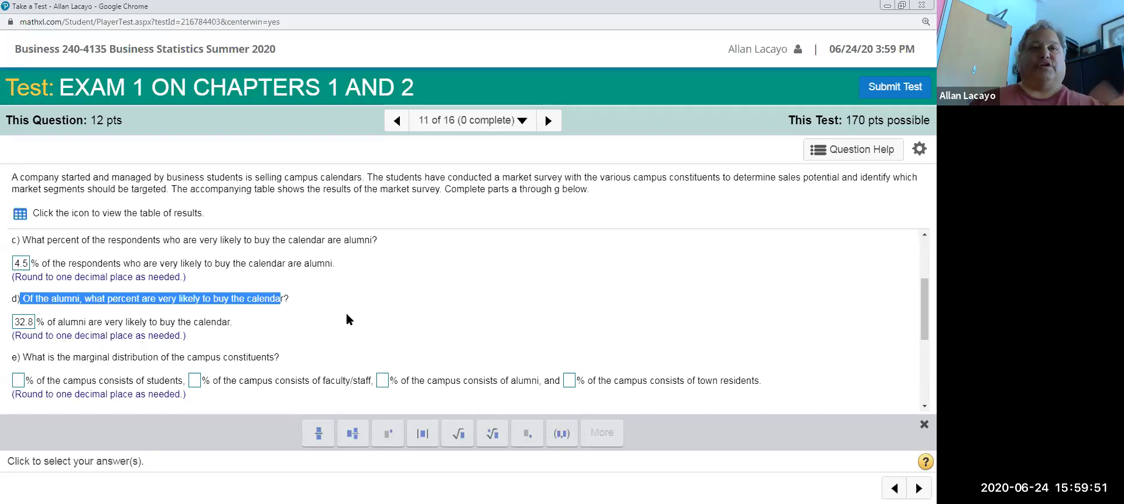
- Scroll down and select part e's marginal distribution question
{"action": "scroll", "coordinate": [287, 334], "scroll_direction": "down", "scroll_amount": 1}
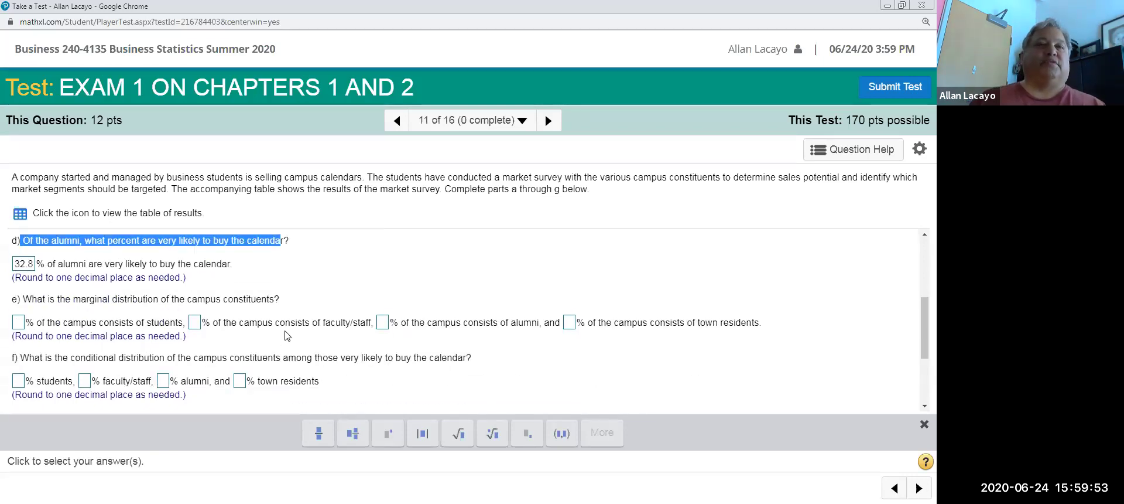
{"action": "scroll", "coordinate": [287, 335], "scroll_direction": "down", "scroll_amount": 1}
{"action": "left_click_drag", "start_coordinate": [31, 241], "coordinate": [163, 275]}
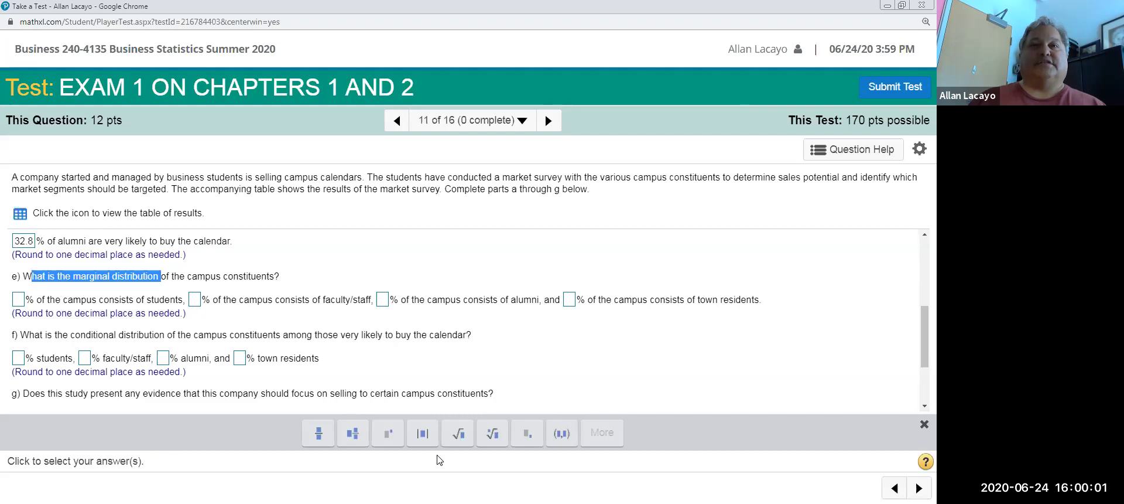
- Pick out the row shares: Faculty/Staff 23.33%, Alumni 4.51%, Town Residents 8.25%, Total 43.06%
{"action": "key", "text": "alt+Tab"}
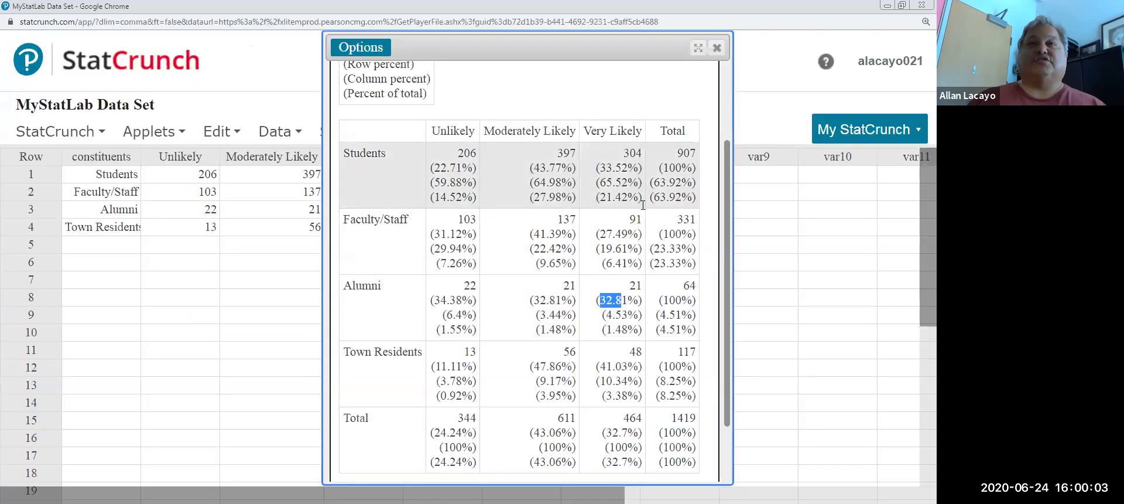
{"action": "left_click_drag", "start_coordinate": [652, 197], "coordinate": [675, 198]}
{"action": "left_click_drag", "start_coordinate": [653, 263], "coordinate": [681, 263]}
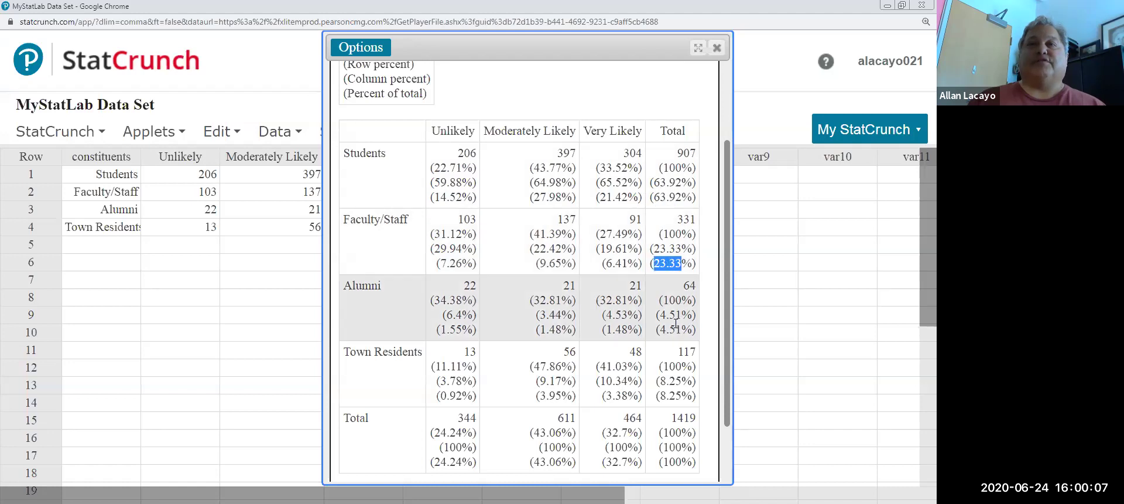
{"action": "left_click_drag", "start_coordinate": [659, 329], "coordinate": [681, 329]}
{"action": "left_click_drag", "start_coordinate": [656, 395], "coordinate": [693, 396]}
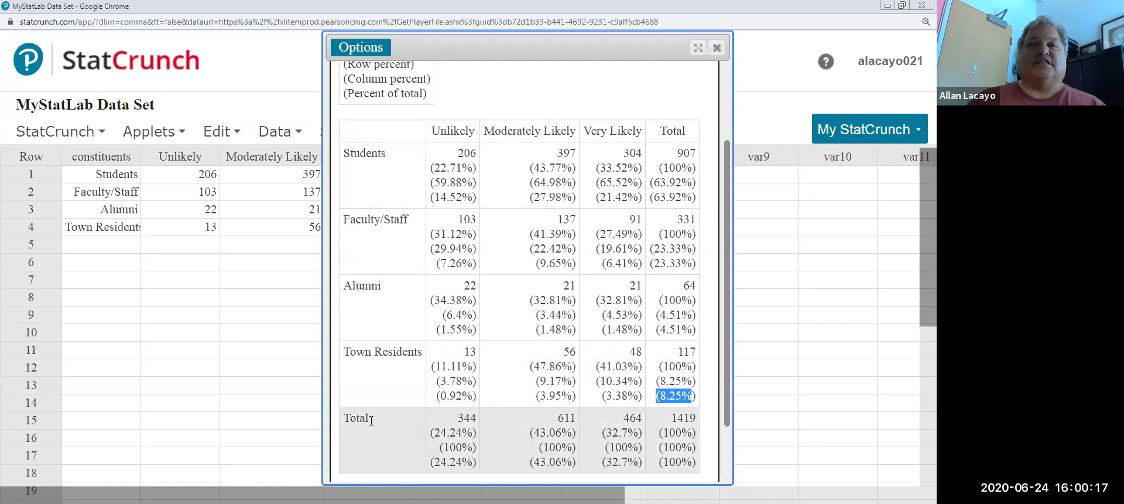
{"action": "scroll", "coordinate": [436, 407], "scroll_direction": "down", "scroll_amount": 1}
{"action": "double_click", "coordinate": [448, 403]}
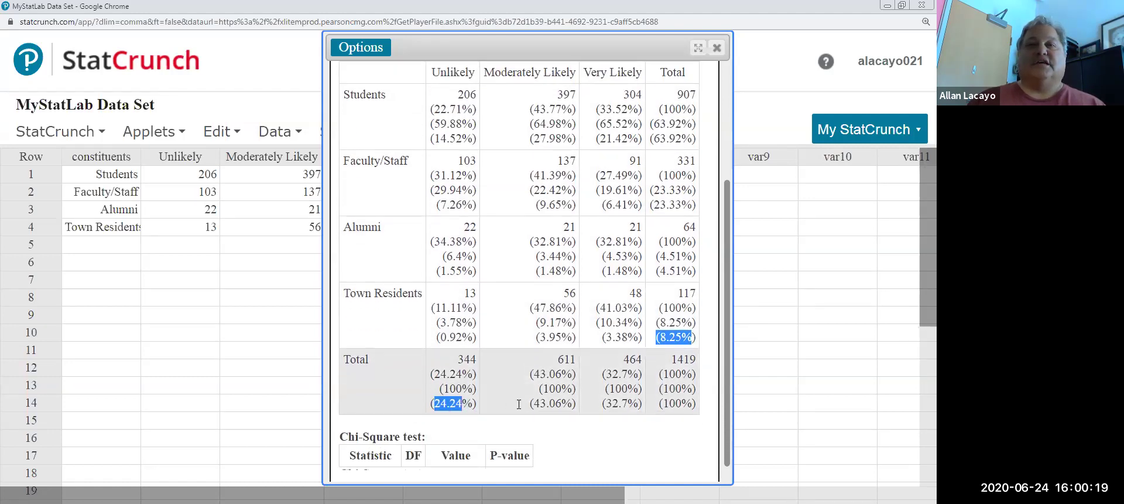
{"action": "left_click_drag", "start_coordinate": [529, 403], "coordinate": [639, 403]}
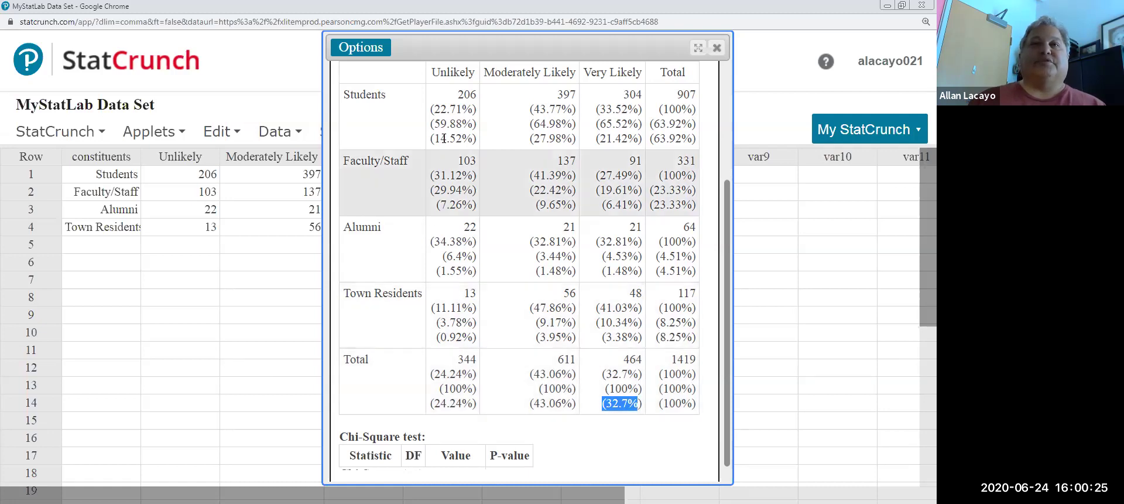
- Mark the Students, Faculty/Staff, Alumni and Town Residents rows' counts and percentages in turn
{"action": "left_click_drag", "start_coordinate": [439, 99], "coordinate": [628, 143]}
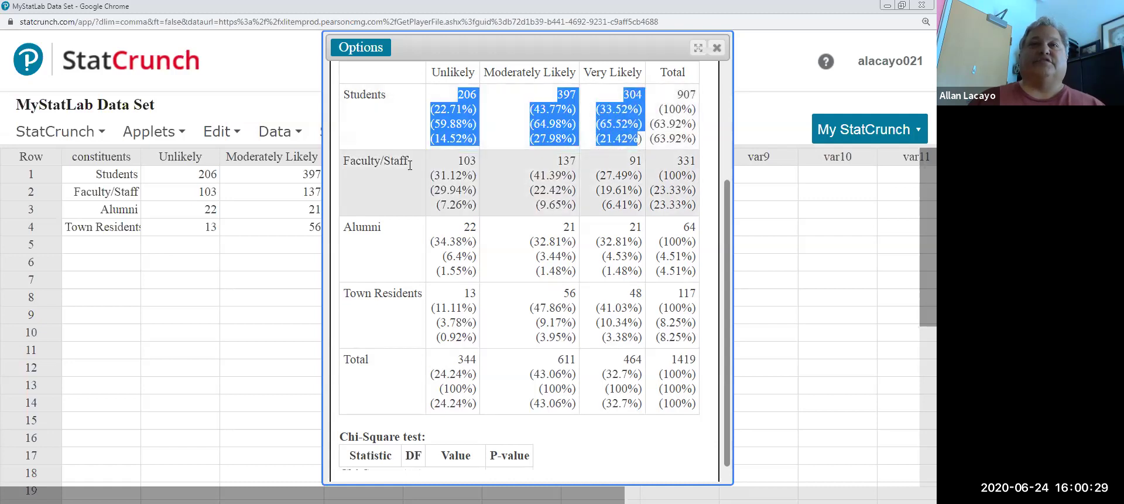
{"action": "left_click", "coordinate": [433, 154]}
{"action": "left_click_drag", "start_coordinate": [433, 154], "coordinate": [615, 205]}
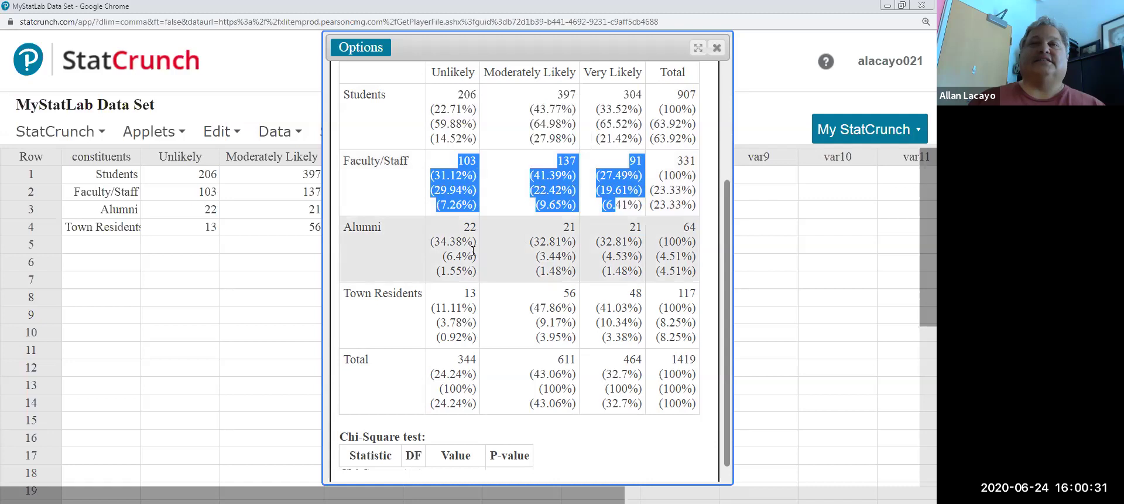
{"action": "left_click_drag", "start_coordinate": [423, 226], "coordinate": [611, 271]}
{"action": "left_click_drag", "start_coordinate": [451, 294], "coordinate": [610, 338]}
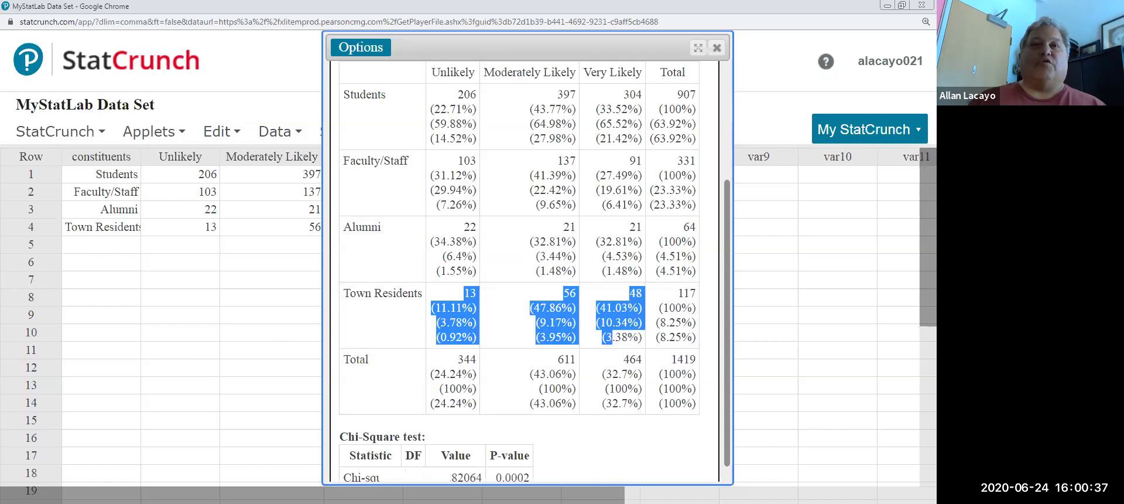
{"action": "key", "text": "alt+Tab"}
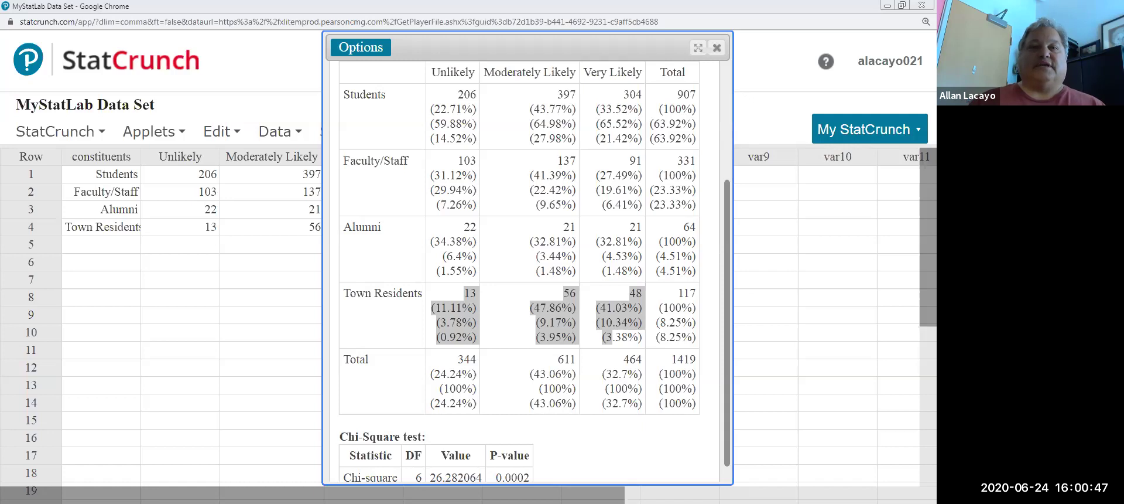
- Return to the Word answer key and scroll down to part g's answer A
{"action": "key", "text": "alt+Tab"}
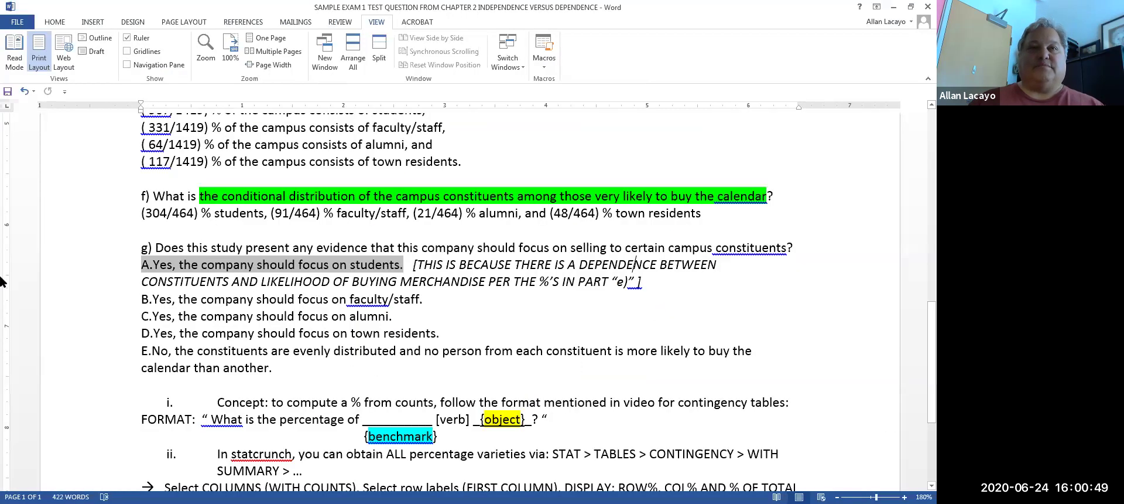
{"action": "scroll", "coordinate": [164, 292], "scroll_direction": "up", "scroll_amount": 1}
{"action": "scroll", "coordinate": [164, 293], "scroll_direction": "up", "scroll_amount": 12}
{"action": "scroll", "coordinate": [175, 274], "scroll_direction": "down", "scroll_amount": 2}
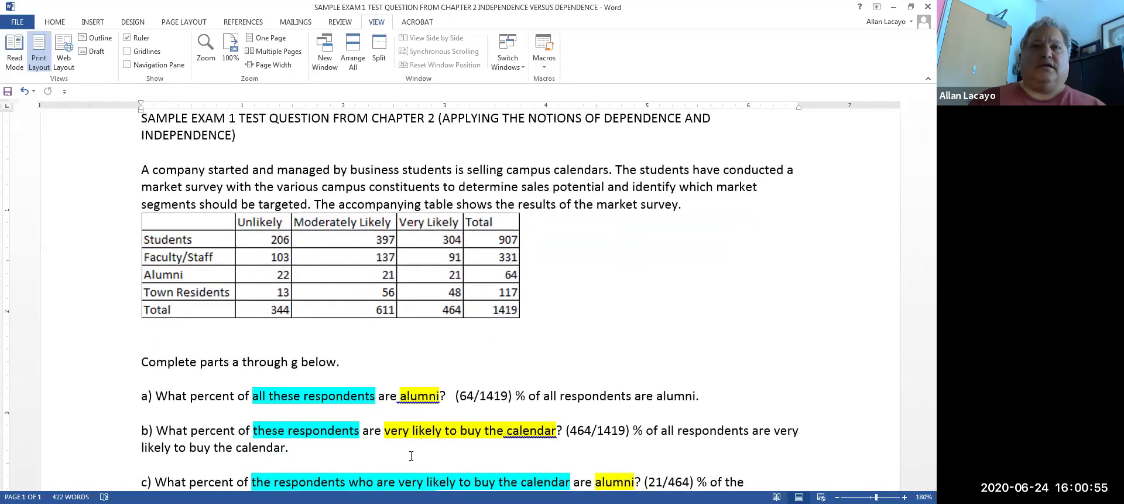
{"action": "left_click", "coordinate": [245, 288]}
{"action": "scroll", "coordinate": [245, 288], "scroll_direction": "up", "scroll_amount": 2}
{"action": "scroll", "coordinate": [247, 286], "scroll_direction": "down", "scroll_amount": 5}
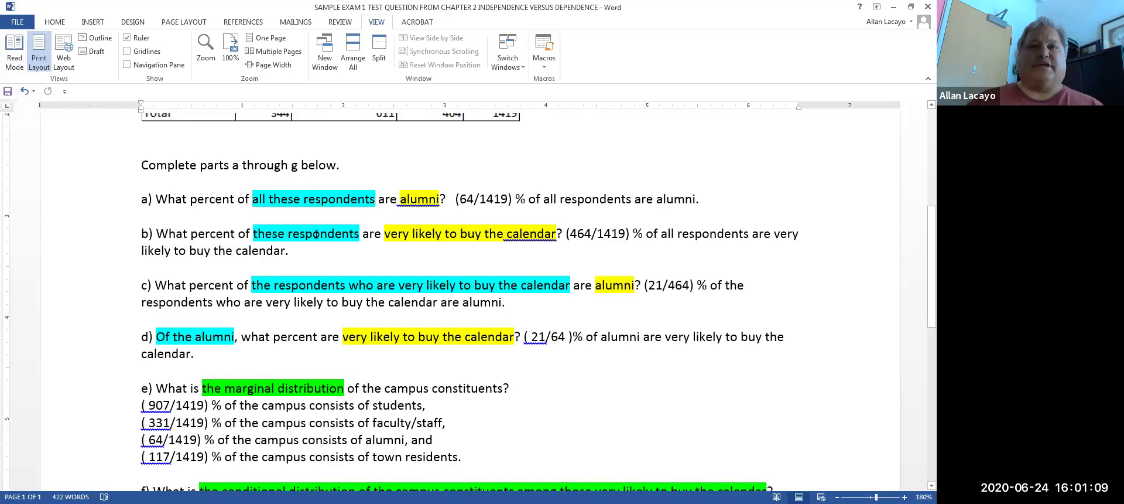
{"action": "scroll", "coordinate": [309, 332], "scroll_direction": "down", "scroll_amount": 2}
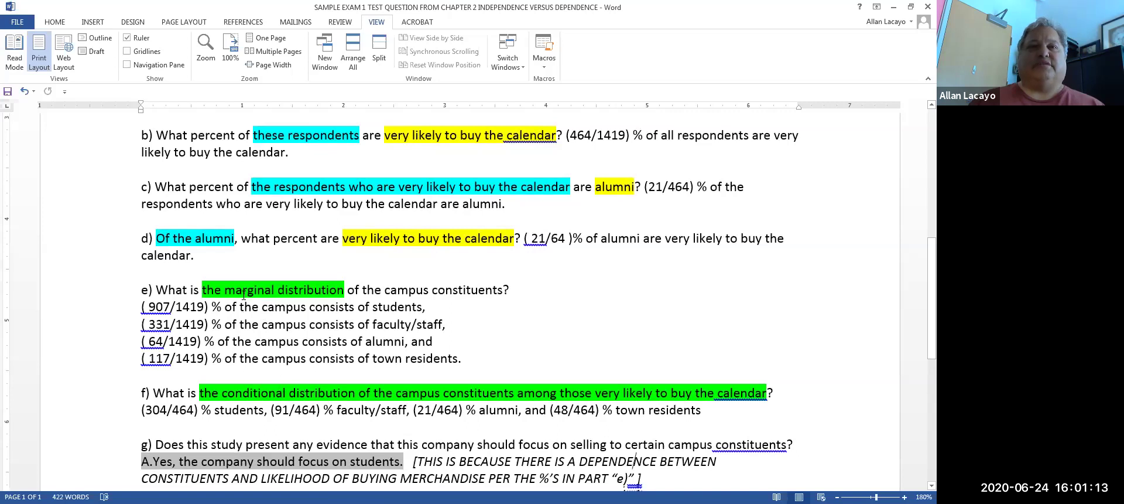
{"action": "scroll", "coordinate": [271, 400], "scroll_direction": "down", "scroll_amount": 3}
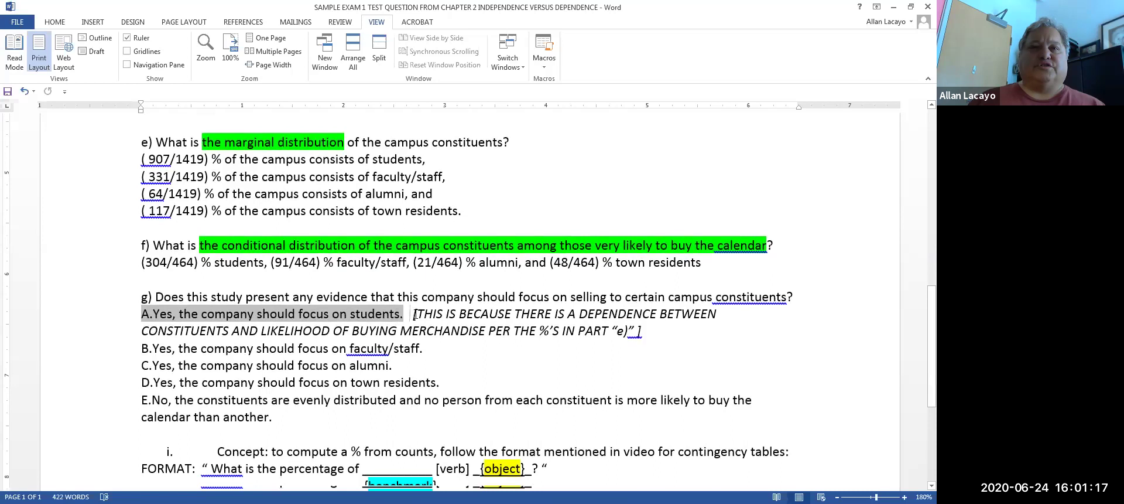
- Highlight the bracketed italic explanation after answer A in green
{"action": "left_click_drag", "start_coordinate": [401, 315], "coordinate": [649, 332]}
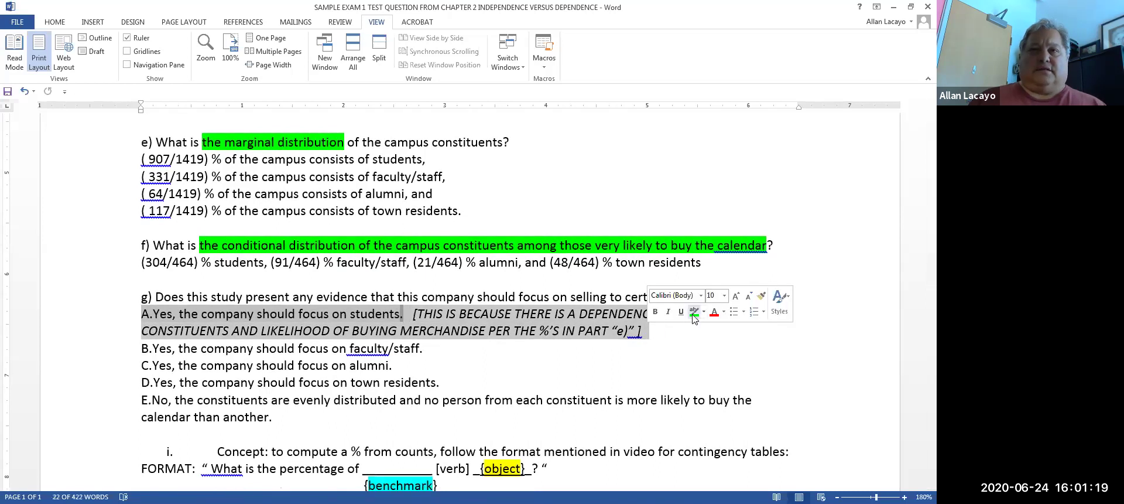
{"action": "left_click", "coordinate": [694, 316]}
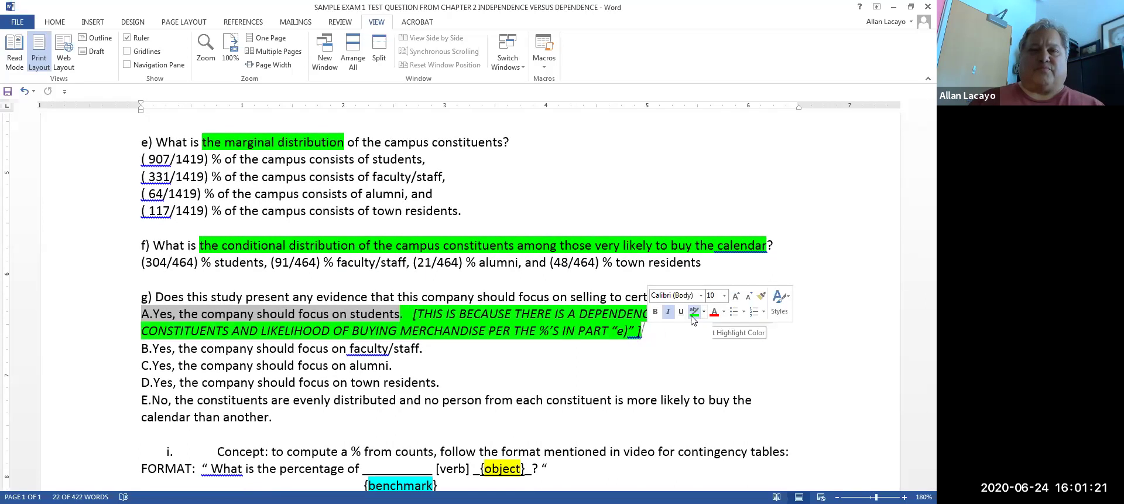
{"action": "left_click", "coordinate": [542, 370]}
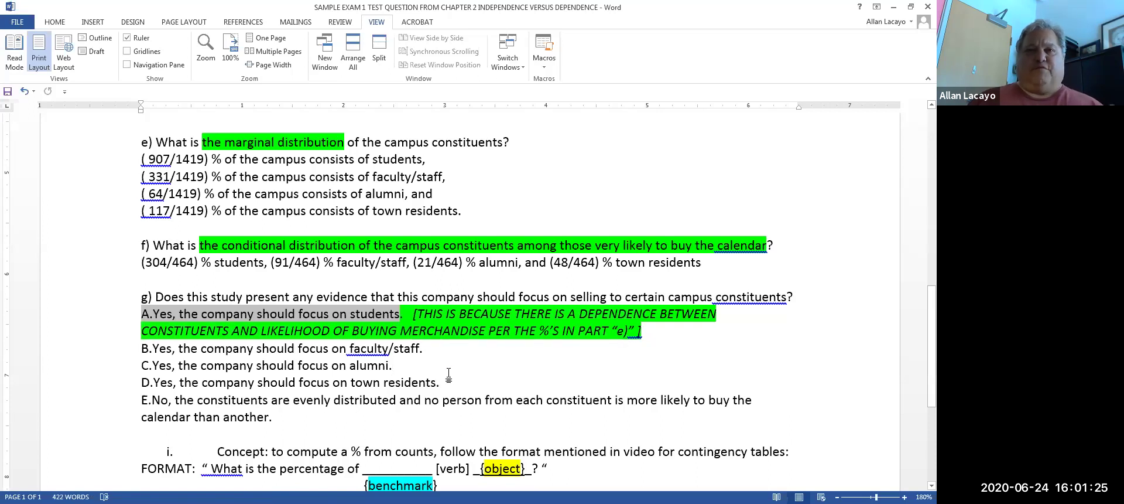
{"action": "scroll", "coordinate": [446, 372], "scroll_direction": "down", "scroll_amount": 3}
{"action": "scroll", "coordinate": [379, 376], "scroll_direction": "up", "scroll_amount": 15}
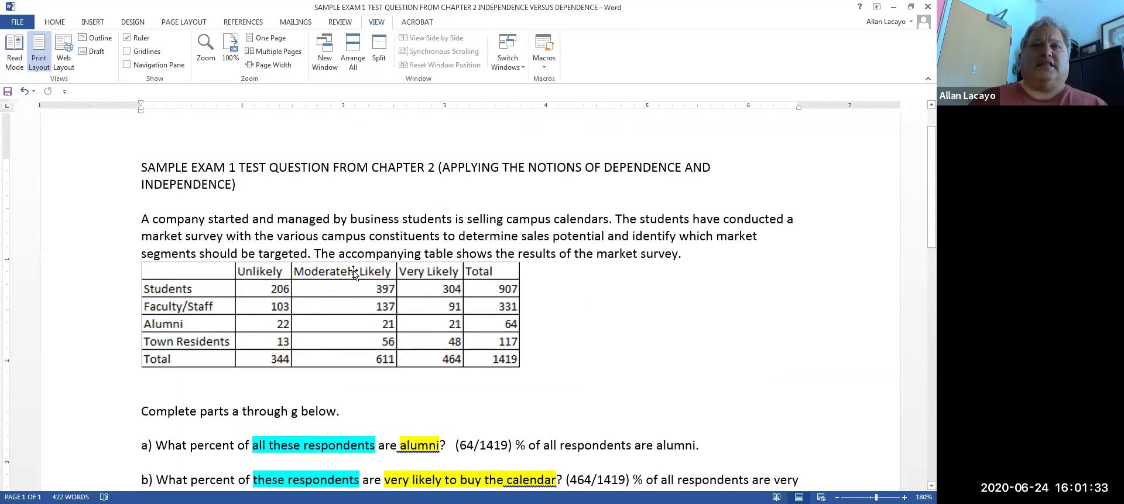
{"action": "scroll", "coordinate": [311, 421], "scroll_direction": "down", "scroll_amount": 3}
{"action": "scroll", "coordinate": [312, 421], "scroll_direction": "down", "scroll_amount": 15}
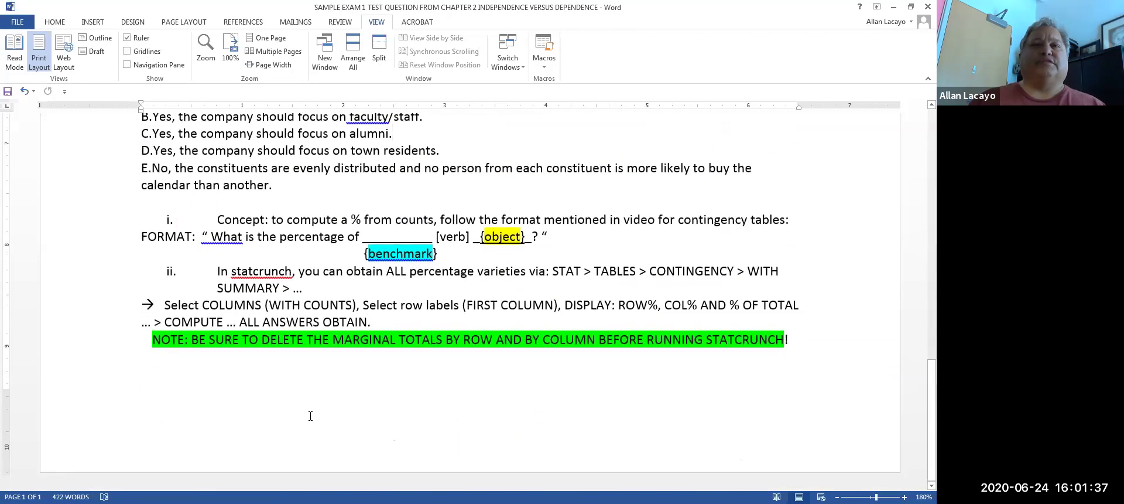
{"action": "scroll", "coordinate": [308, 416], "scroll_direction": "up", "scroll_amount": 12}
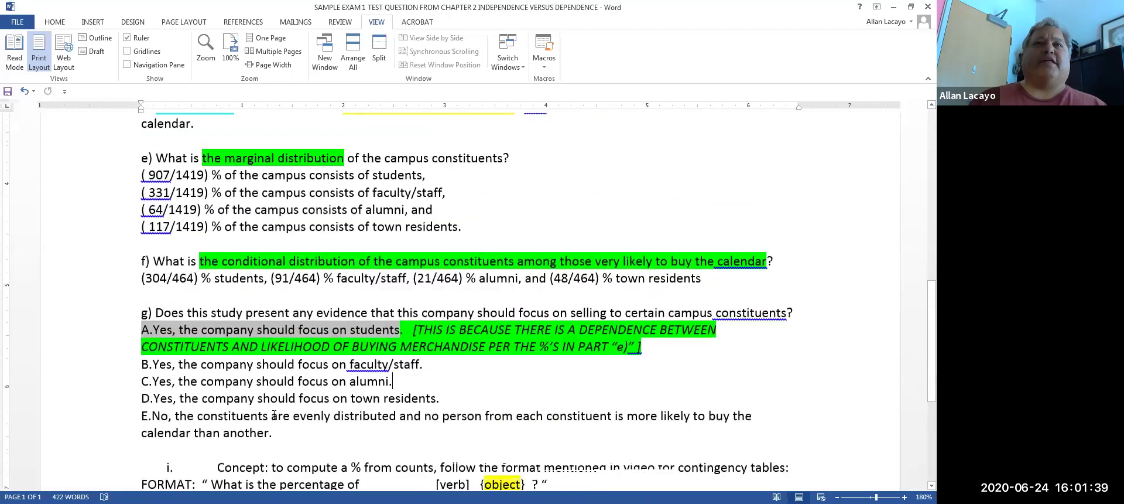
{"action": "scroll", "coordinate": [275, 413], "scroll_direction": "up", "scroll_amount": 10}
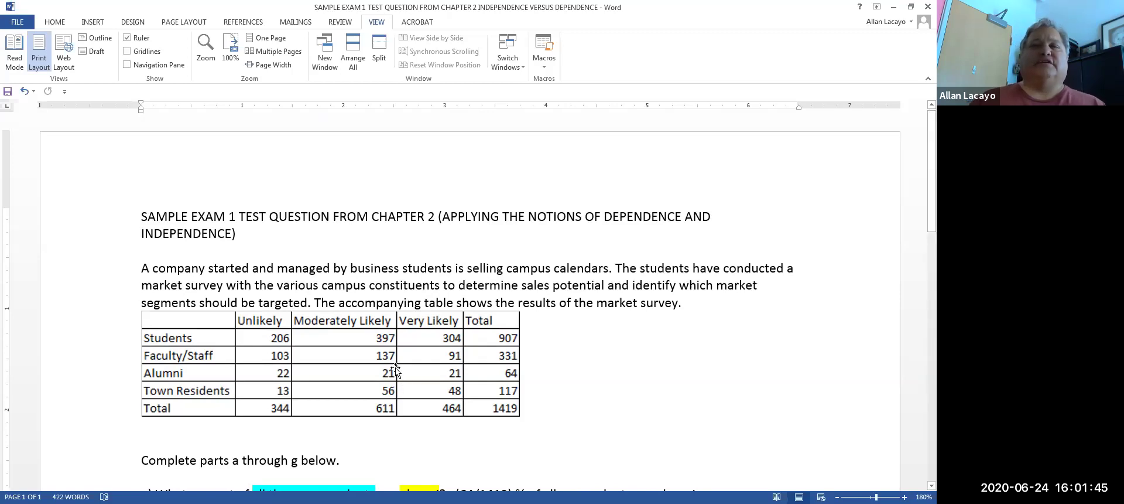
{"action": "scroll", "coordinate": [386, 381], "scroll_direction": "down", "scroll_amount": 5}
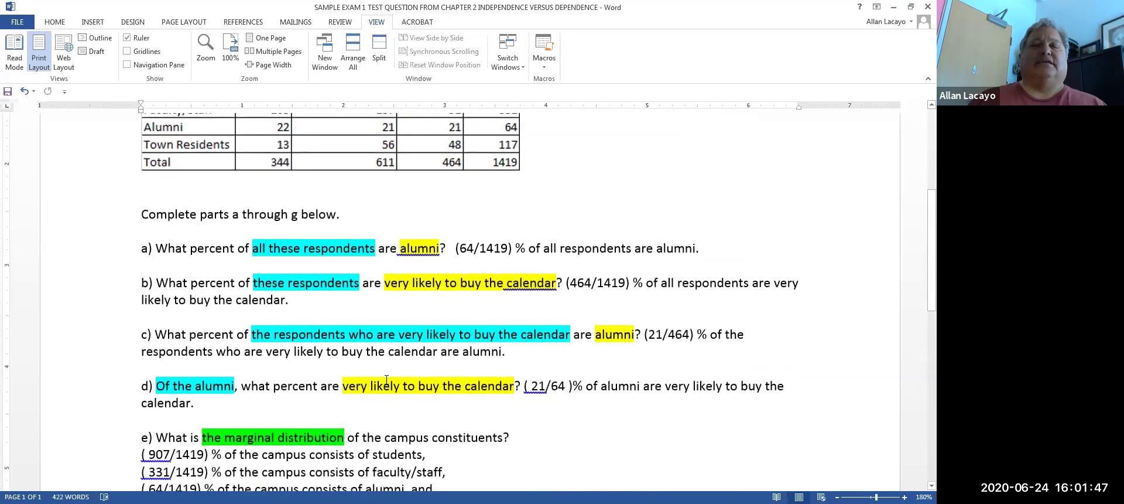
{"action": "scroll", "coordinate": [386, 378], "scroll_direction": "down", "scroll_amount": 3}
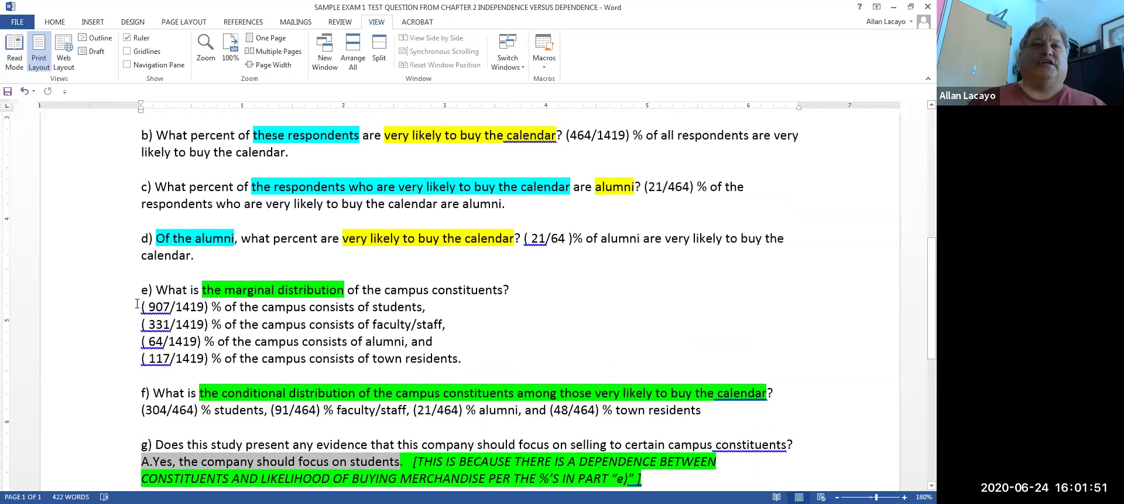
{"action": "left_click_drag", "start_coordinate": [148, 306], "coordinate": [195, 311]}
{"action": "scroll", "coordinate": [204, 379], "scroll_direction": "down", "scroll_amount": 2}
{"action": "left_click_drag", "start_coordinate": [278, 310], "coordinate": [316, 311]}
{"action": "left_click_drag", "start_coordinate": [417, 312], "coordinate": [458, 311]}
{"action": "left_click_drag", "start_coordinate": [555, 311], "coordinate": [596, 311]}
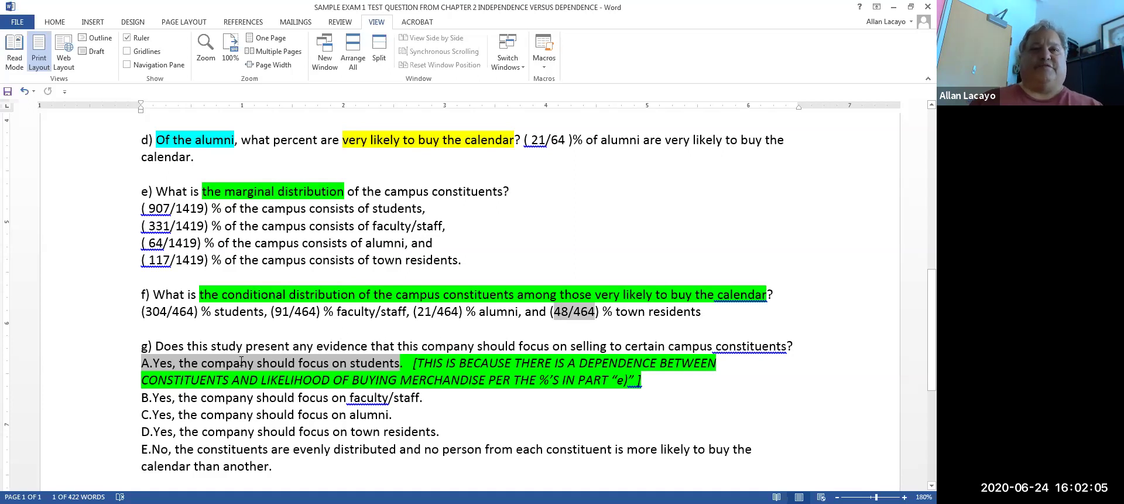
{"action": "left_click", "coordinate": [268, 297]}
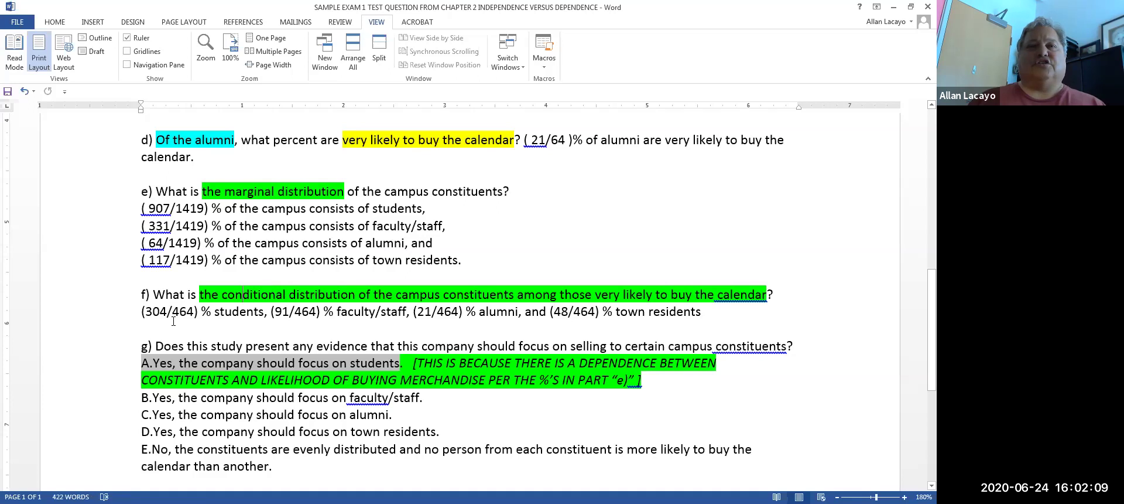
{"action": "left_click_drag", "start_coordinate": [145, 311], "coordinate": [199, 311]}
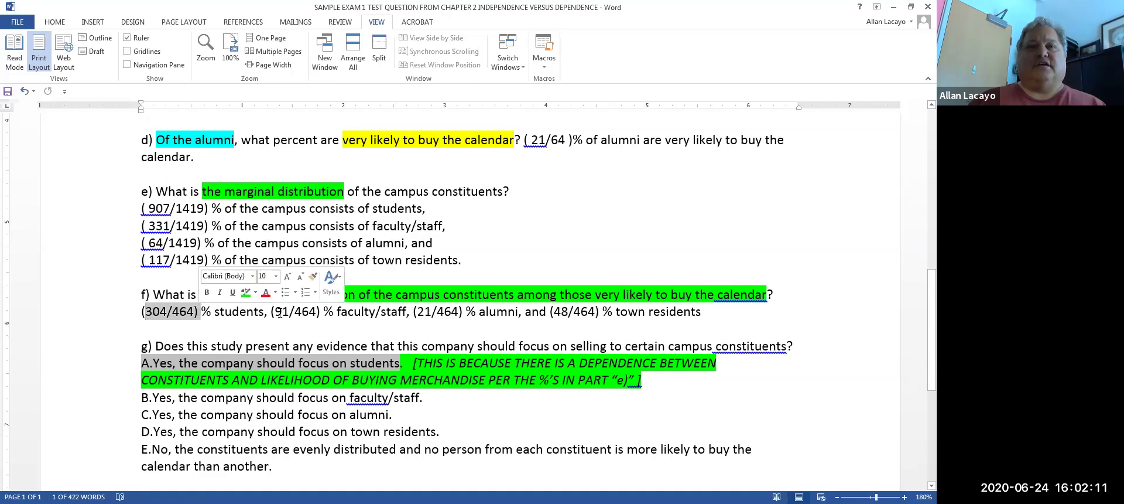
{"action": "left_click_drag", "start_coordinate": [275, 311], "coordinate": [323, 311]}
{"action": "left_click", "coordinate": [336, 310]}
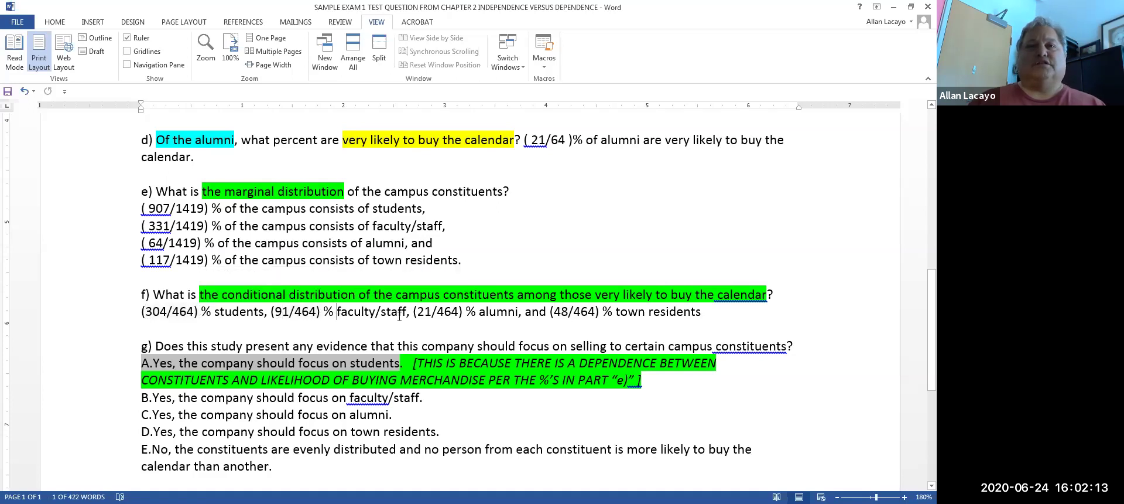
{"action": "left_click_drag", "start_coordinate": [417, 311], "coordinate": [459, 311]}
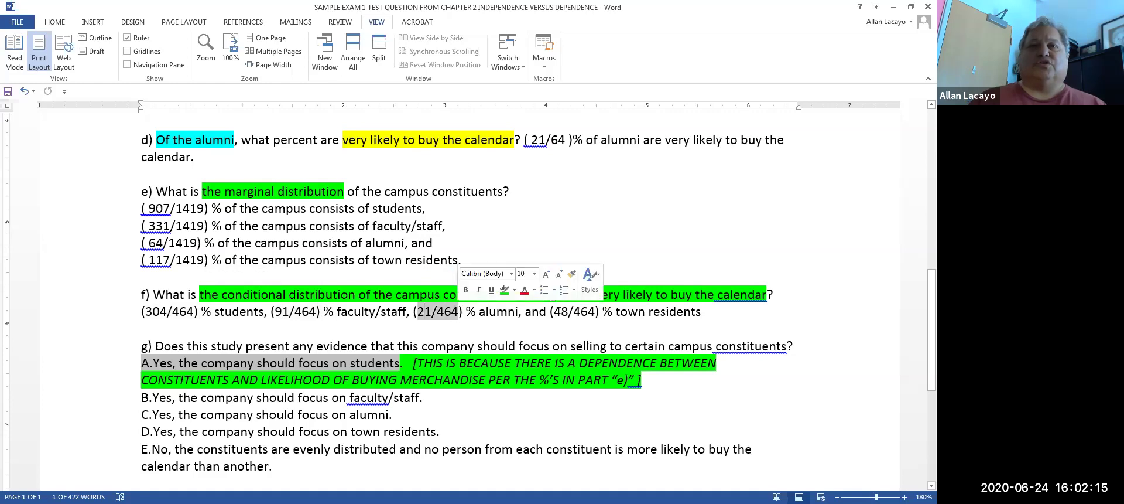
{"action": "left_click_drag", "start_coordinate": [555, 312], "coordinate": [595, 312]}
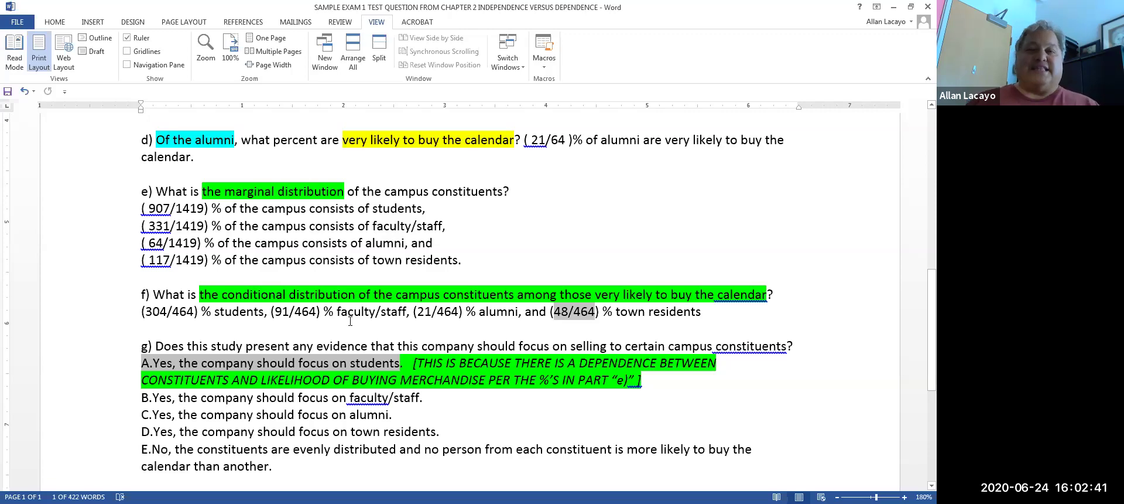
{"action": "scroll", "coordinate": [350, 321], "scroll_direction": "up", "scroll_amount": 2}
{"action": "scroll", "coordinate": [349, 324], "scroll_direction": "down", "scroll_amount": 7}
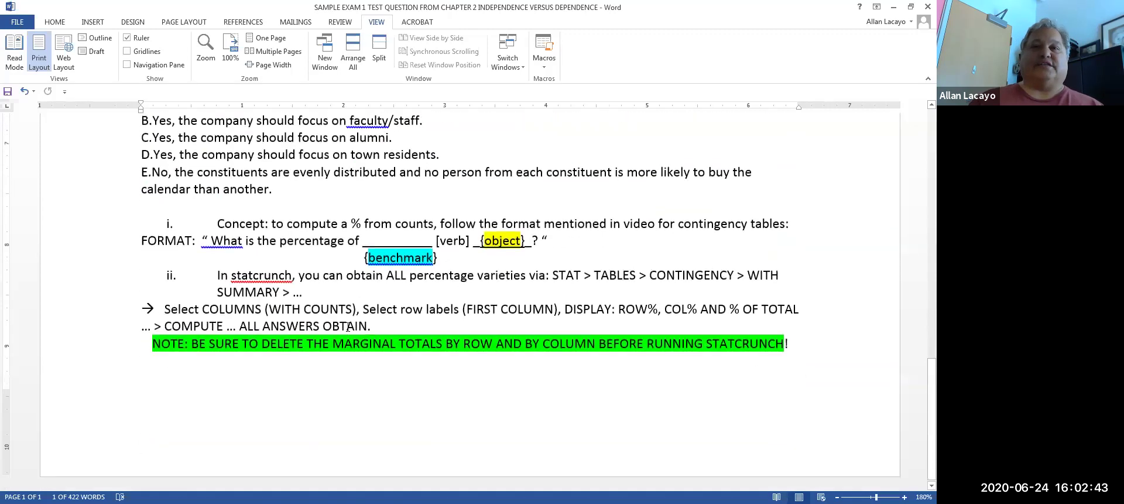
{"action": "scroll", "coordinate": [348, 325], "scroll_direction": "up", "scroll_amount": 8}
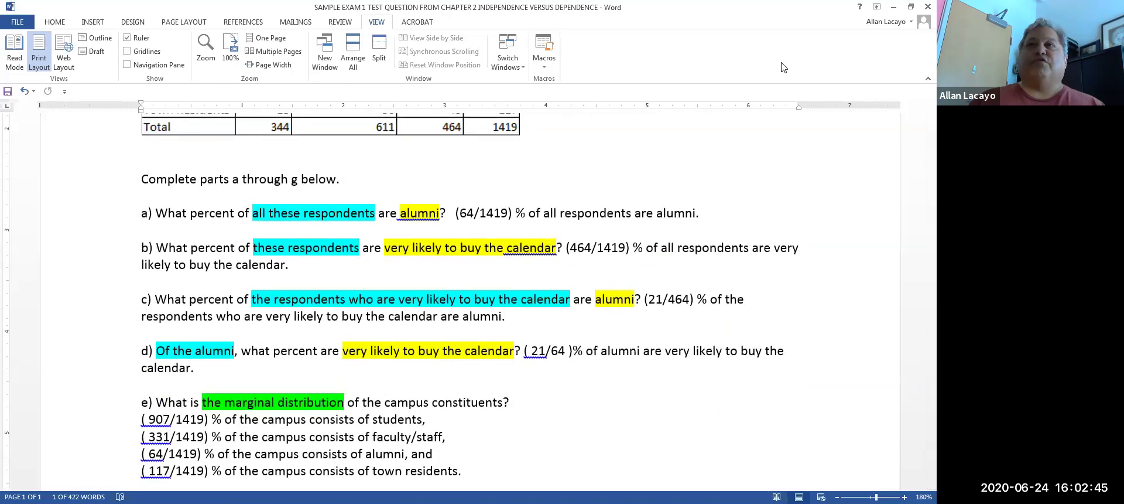